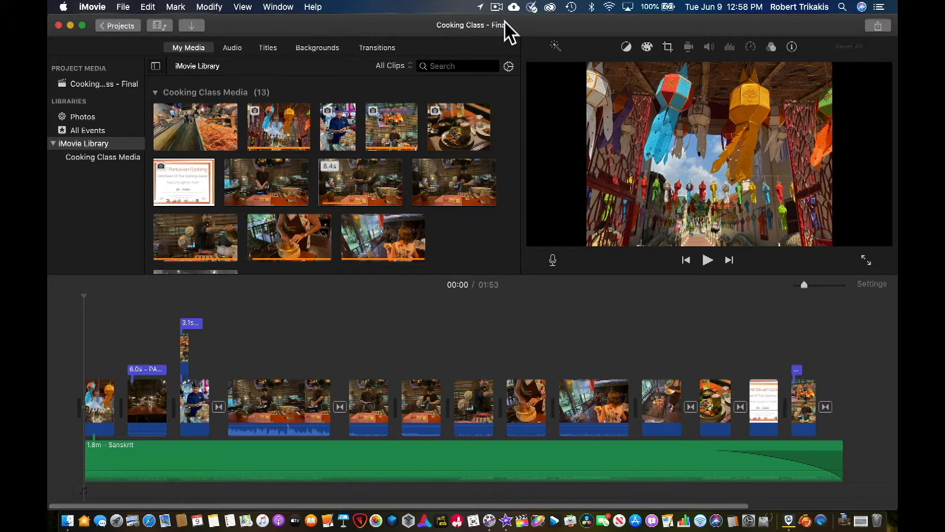
Browse the iMovie Library, the Cooking Class Media event and the project media, previewing the fish market clip
click(90, 186)
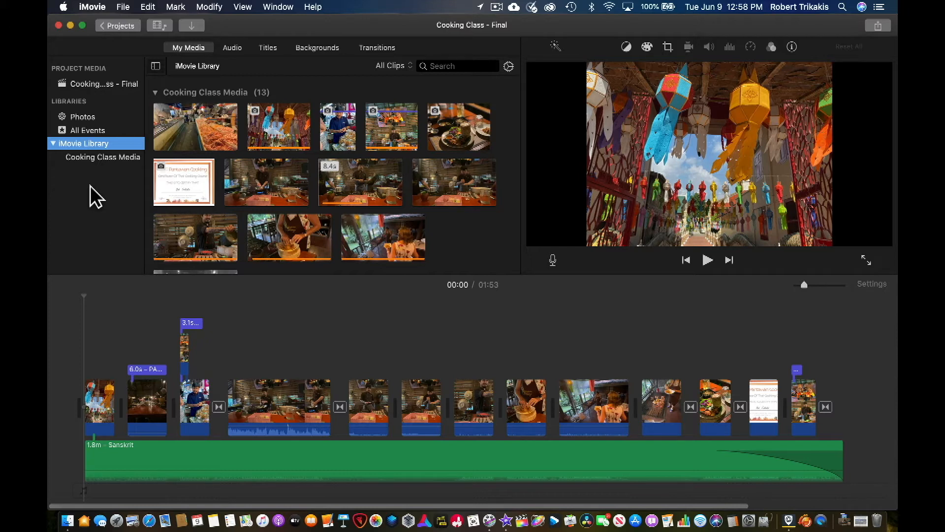
click(89, 158)
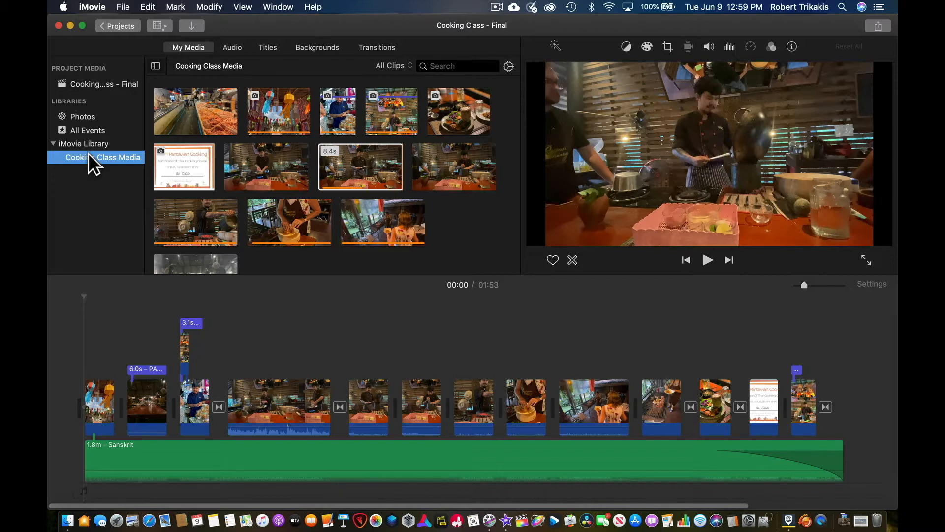
click(110, 84)
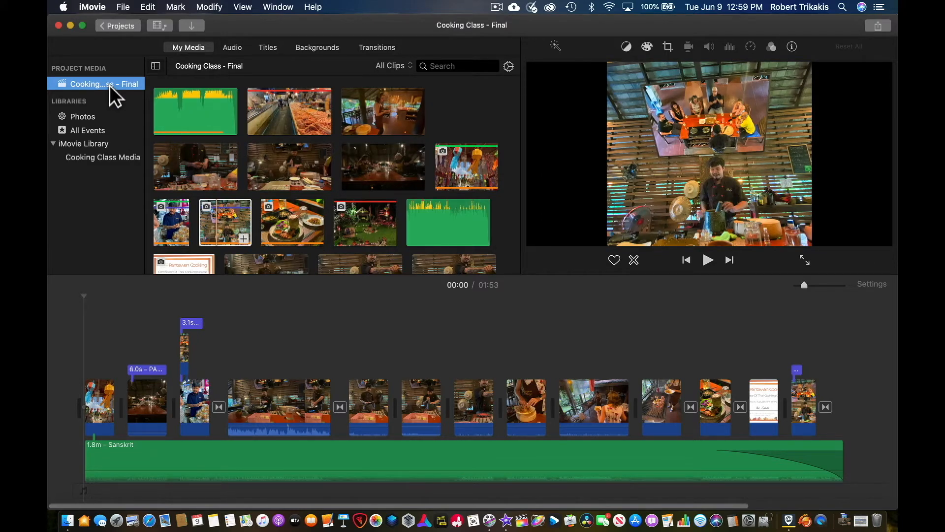
click(121, 142)
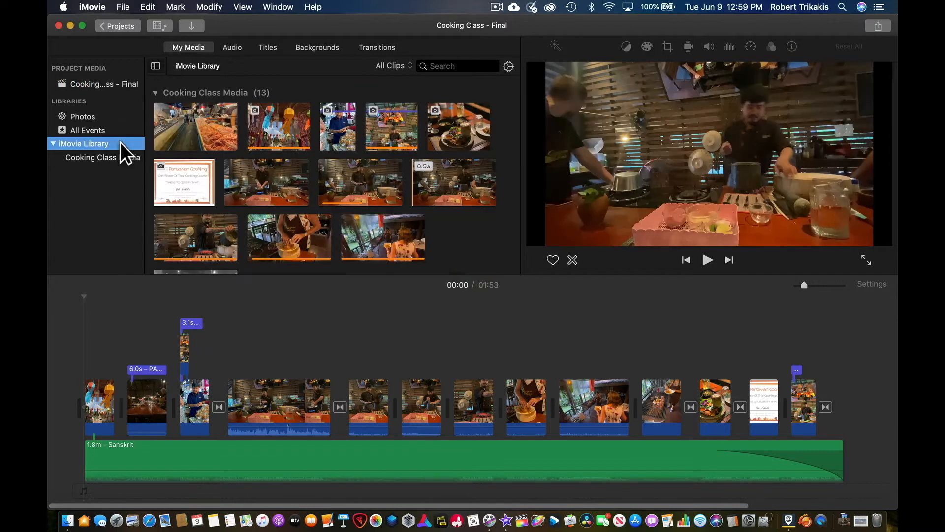
click(135, 158)
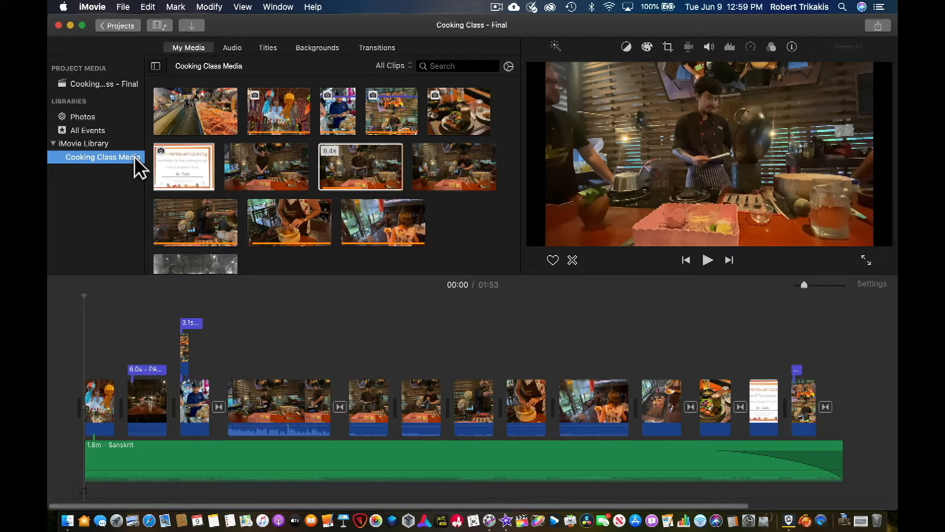
click(118, 84)
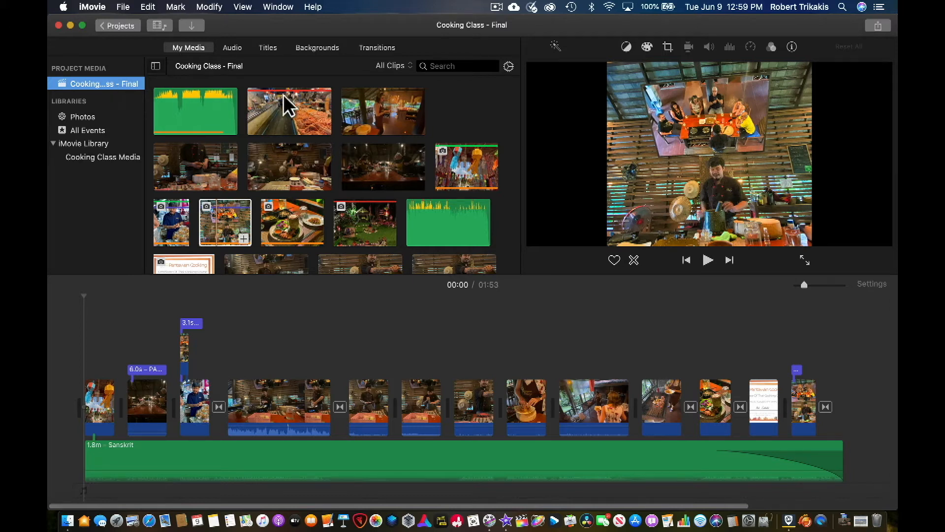
click(310, 126)
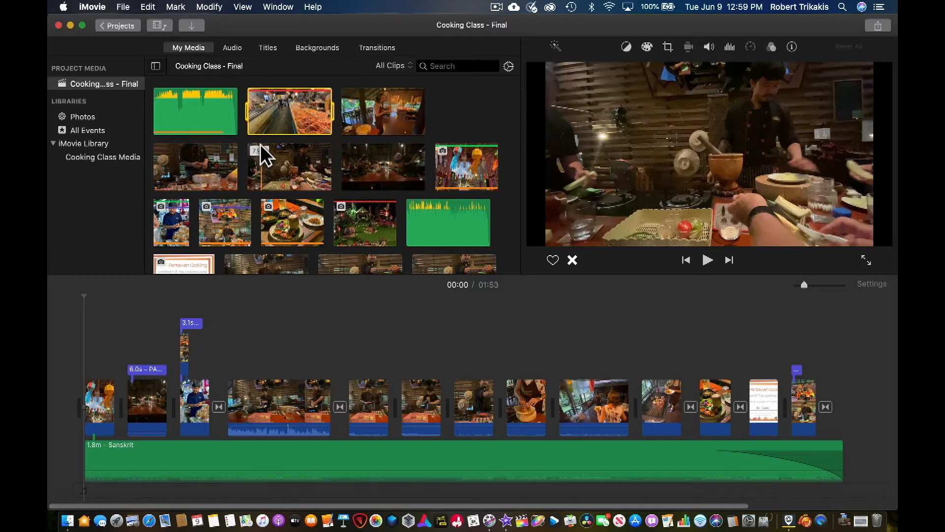
Browse the Sound Effects, Titles, Backgrounds and Transitions content collections
click(229, 48)
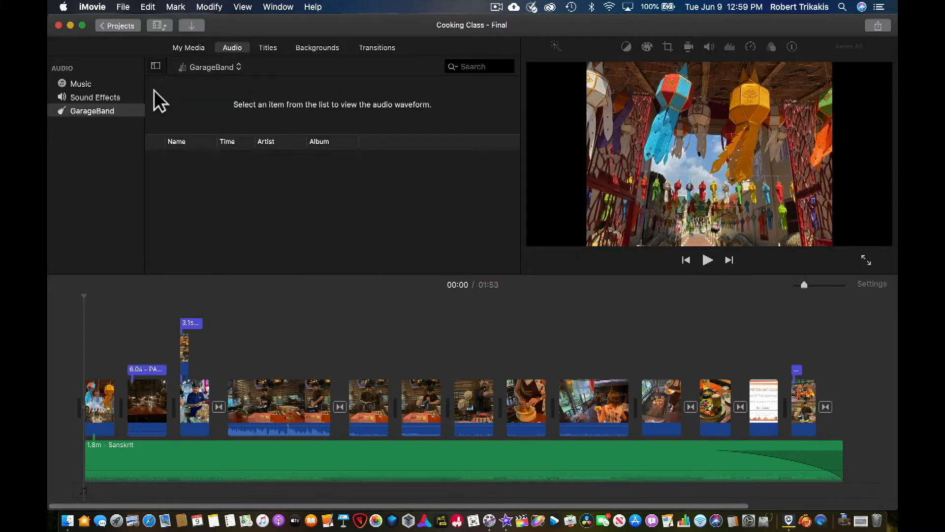
click(132, 97)
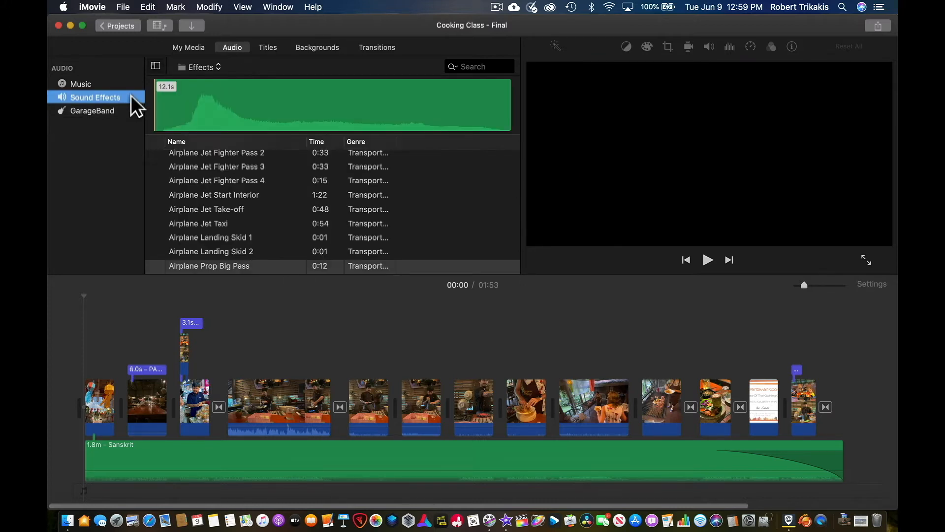
click(271, 52)
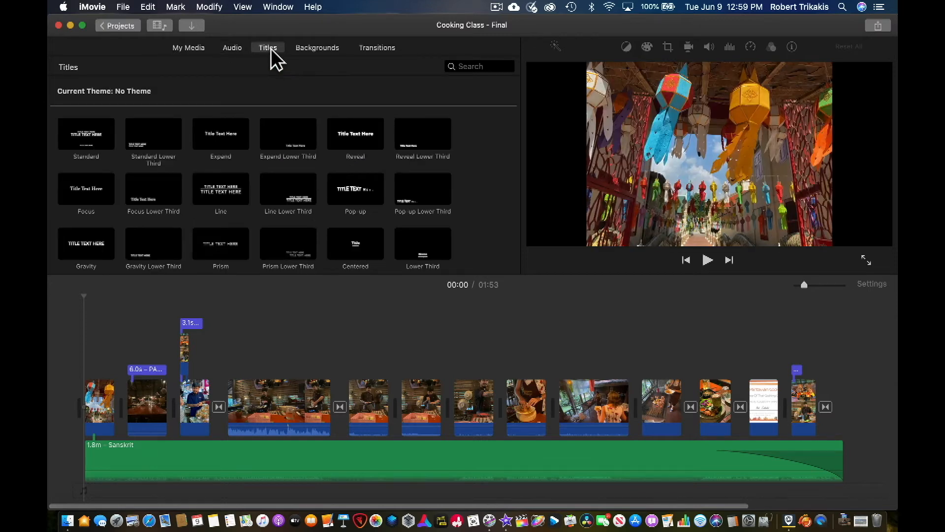
click(313, 49)
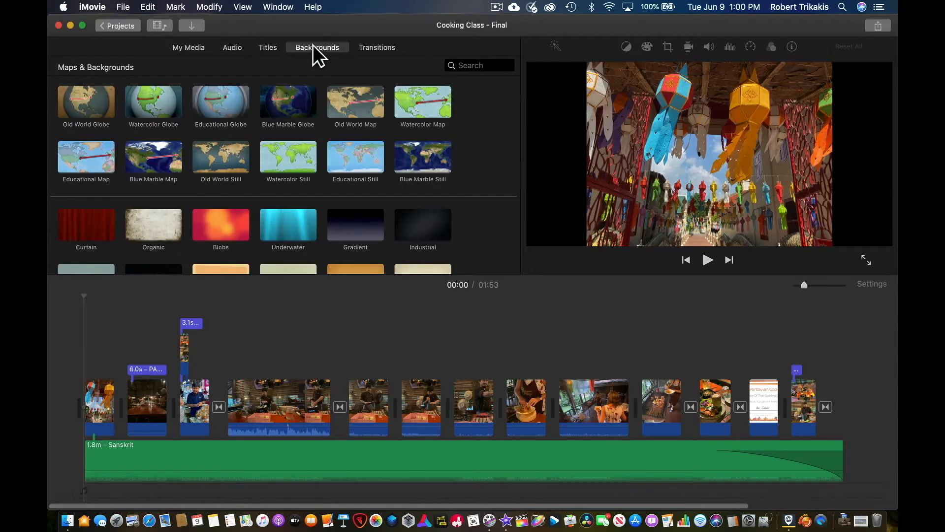
click(372, 47)
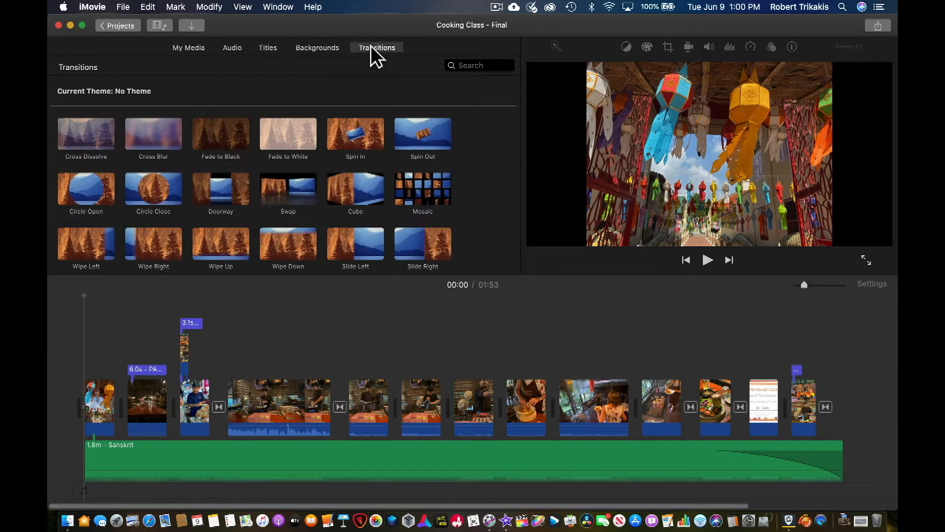
Search the transitions for "cross", clear the search and return to the project media
click(459, 65)
text(cro)
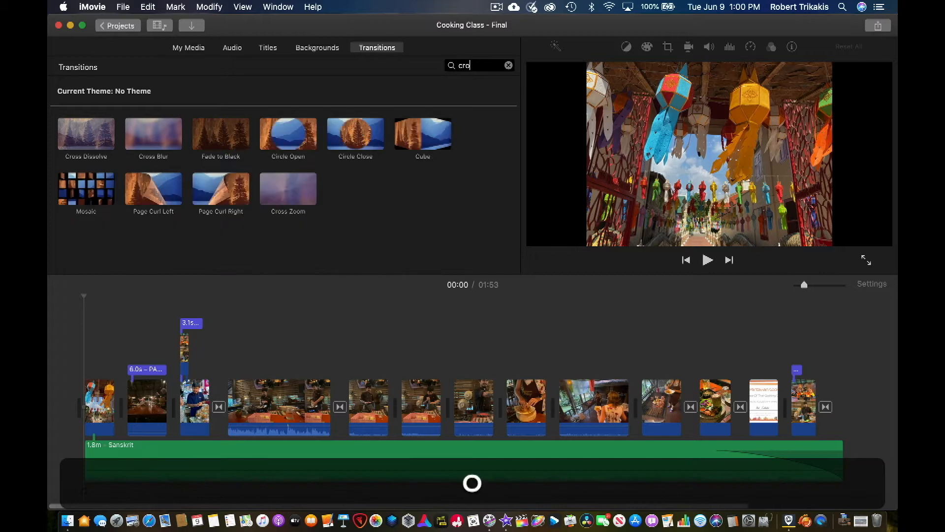
text(ss)
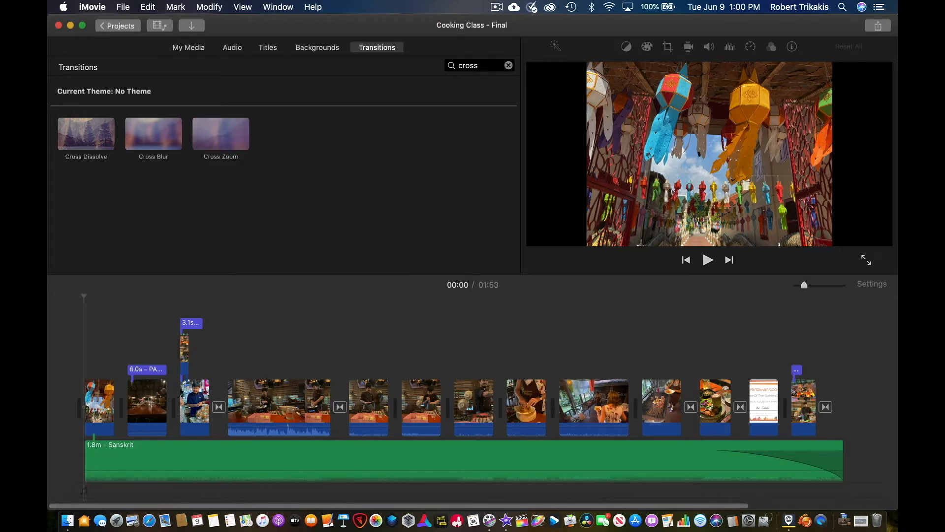
click(508, 65)
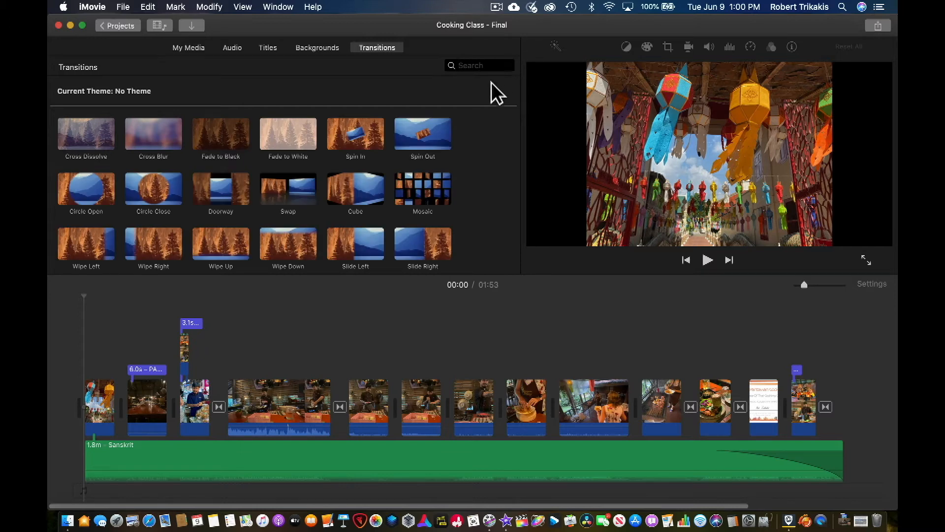
click(195, 49)
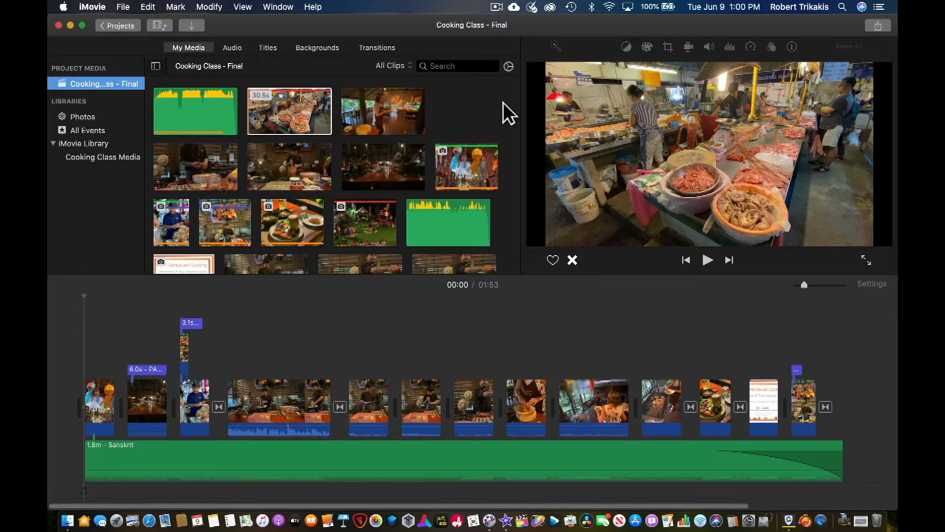
Mark the fish market clip in the project media as a favorite
click(406, 67)
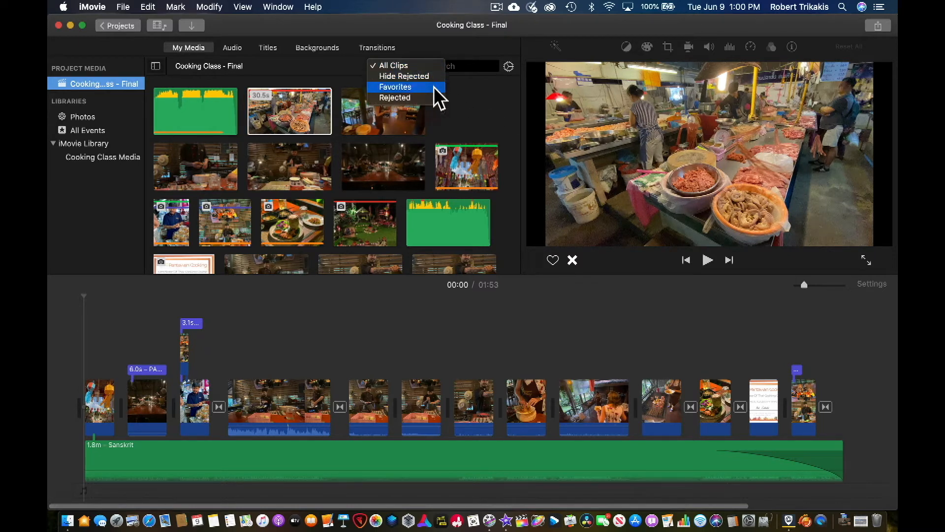
click(470, 106)
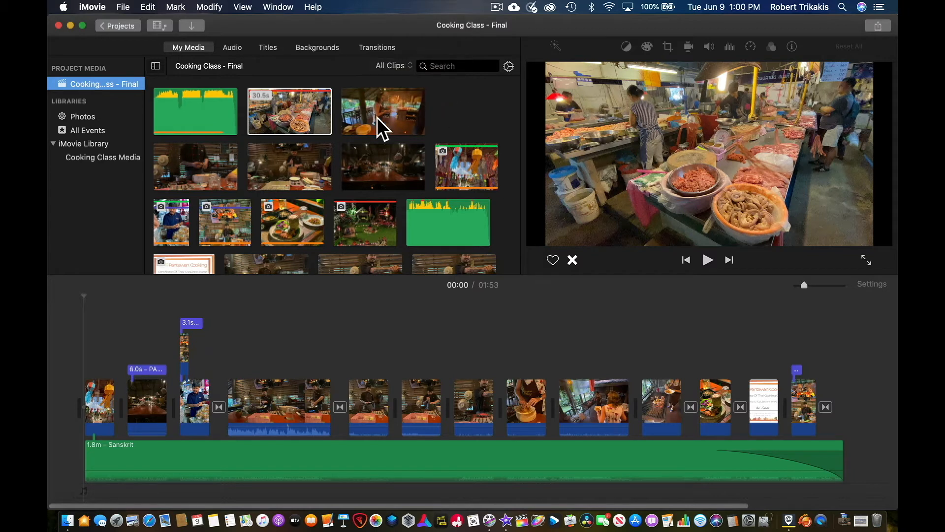
click(306, 107)
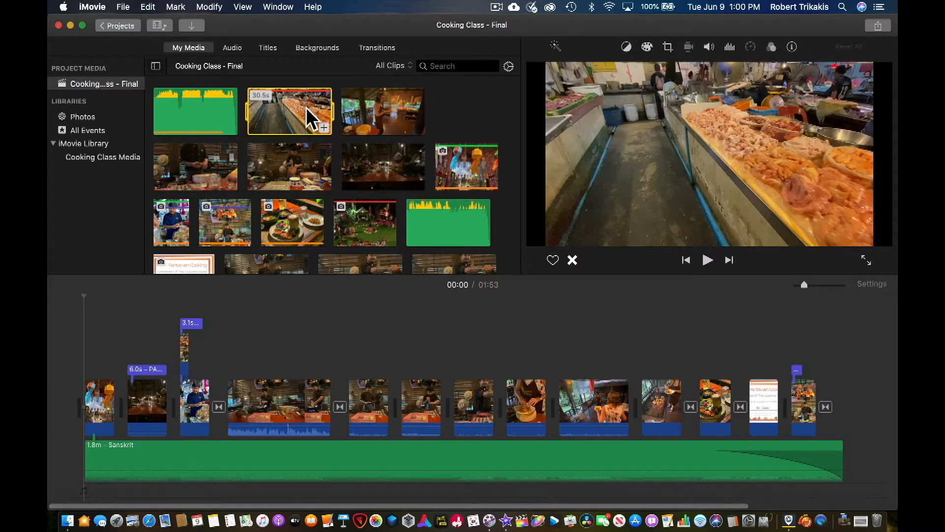
click(554, 260)
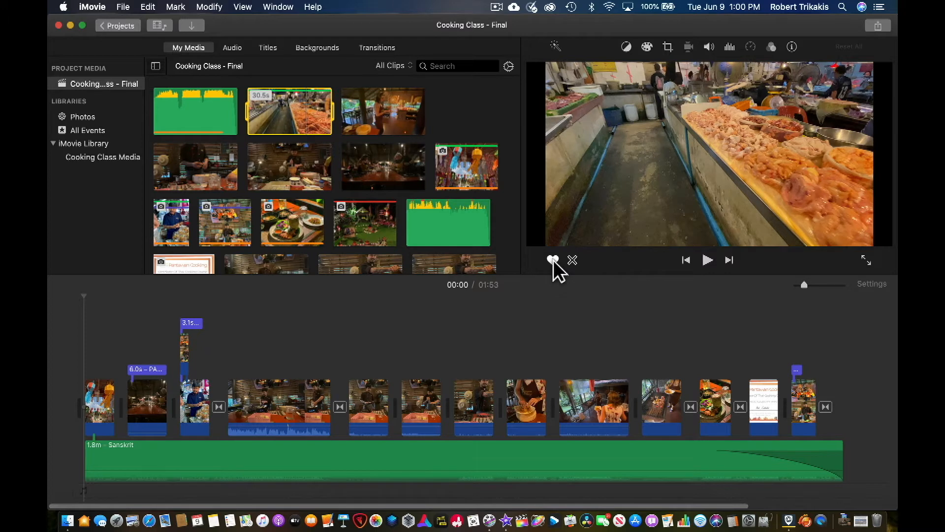
Filter the media browser to show only Favorites, then switch back to All Clips
click(400, 65)
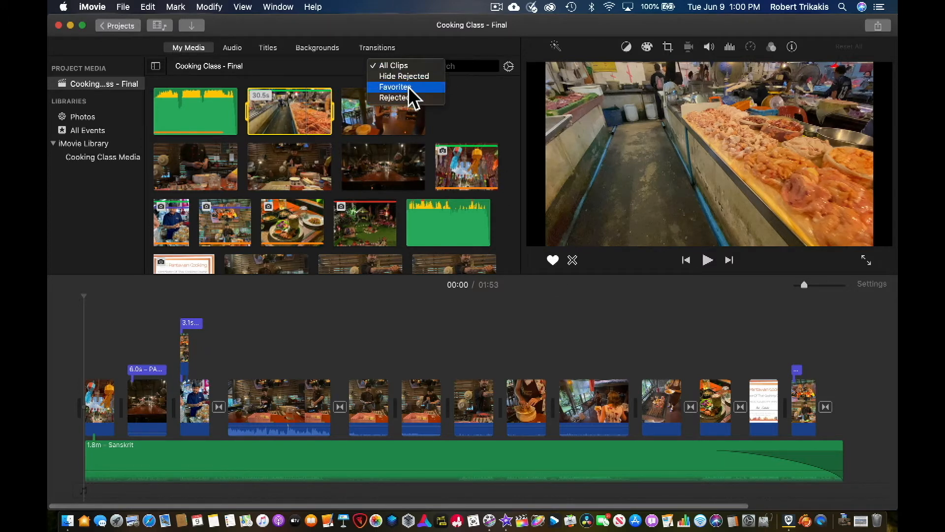
click(410, 87)
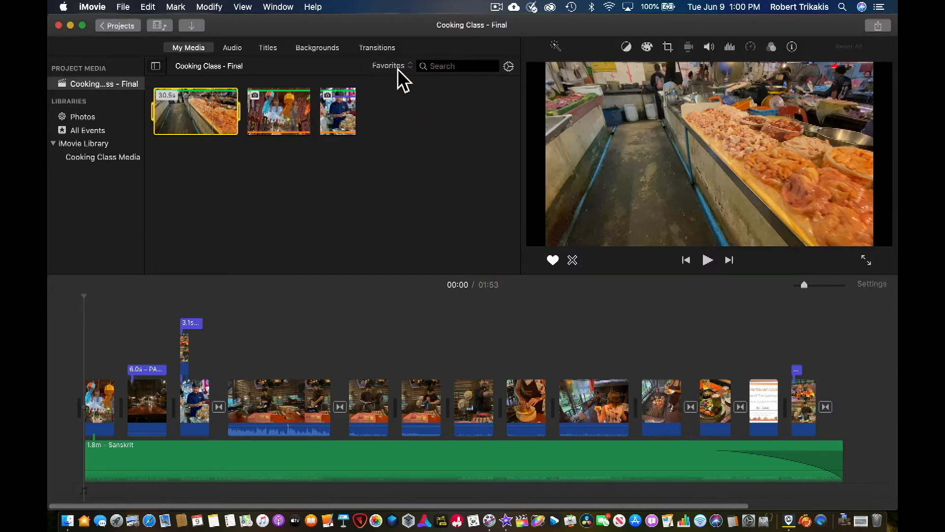
click(399, 66)
click(399, 43)
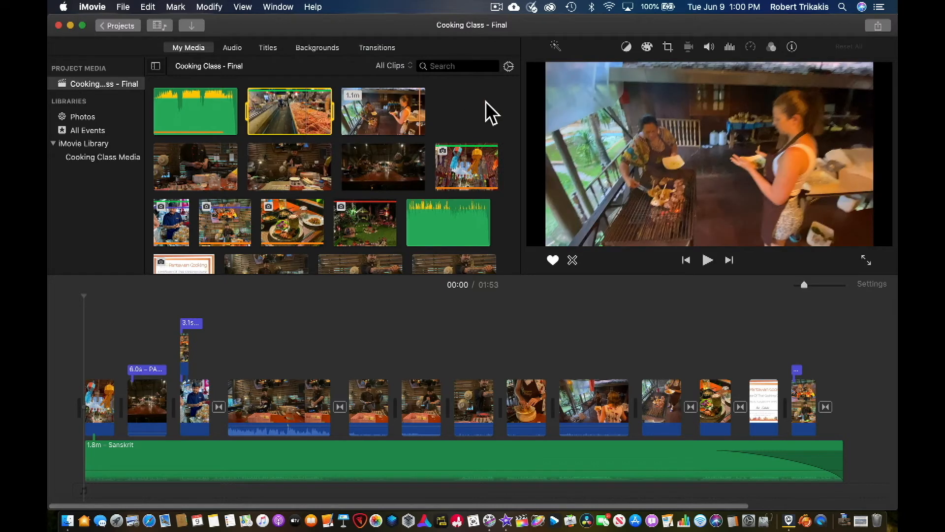
Scroll through the project media and select the dark dining-room clip
scroll(491, 112, down, 3)
scroll(491, 113, up, 4)
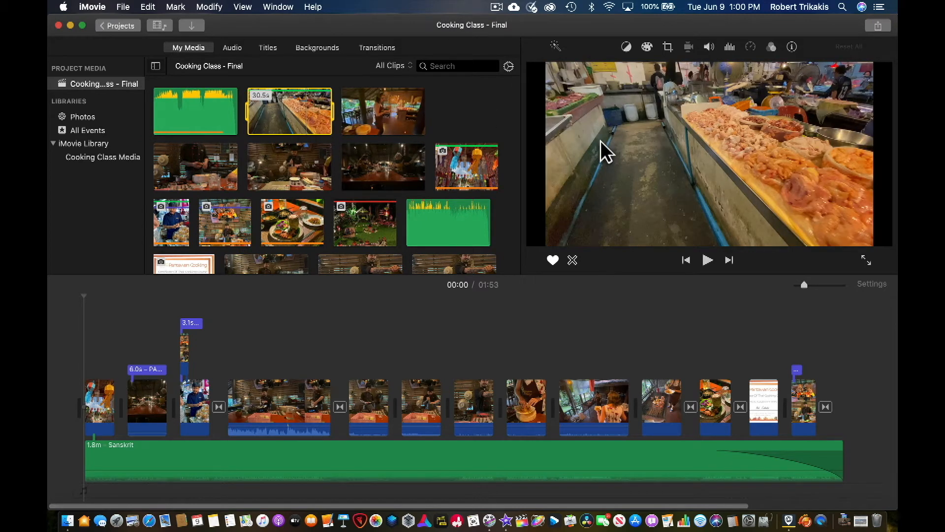
click(410, 175)
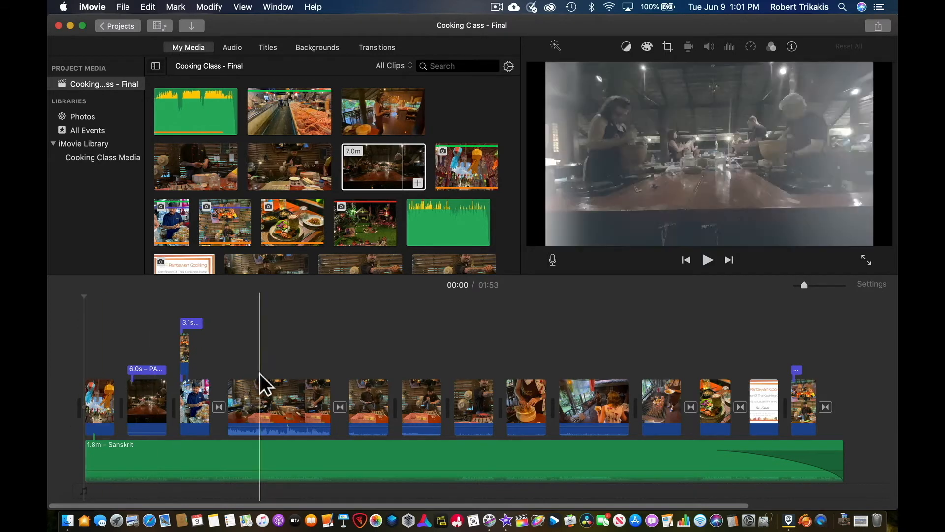
Select timeline clips in turn: the long cooking clip, the 6.0x speed clip and the title clip
click(278, 396)
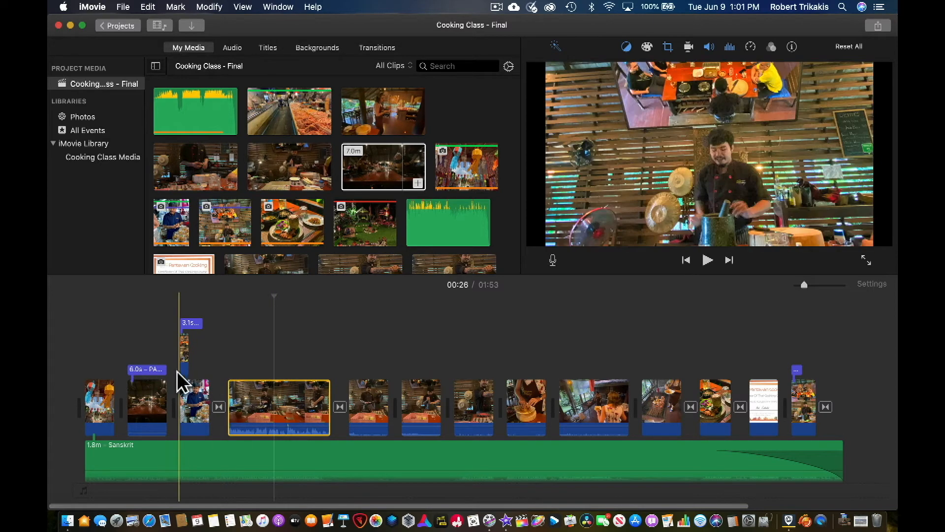
click(154, 370)
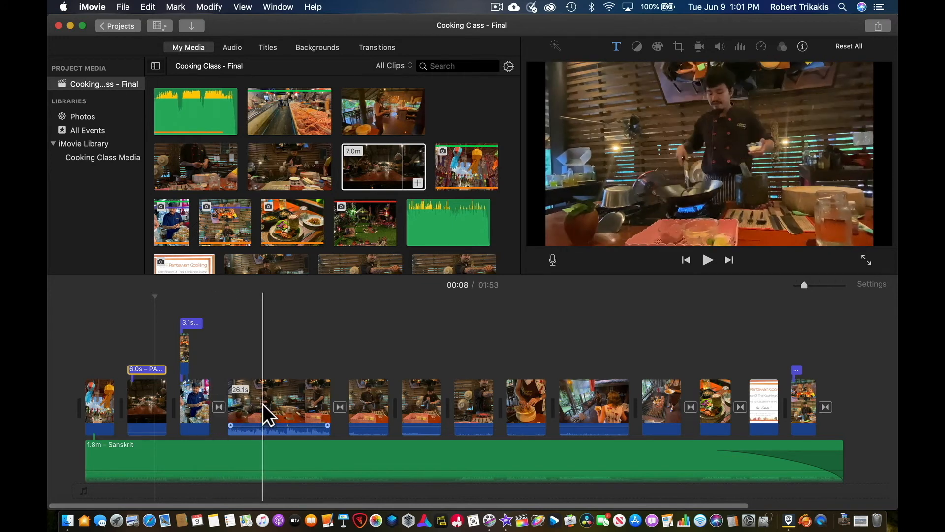
click(186, 353)
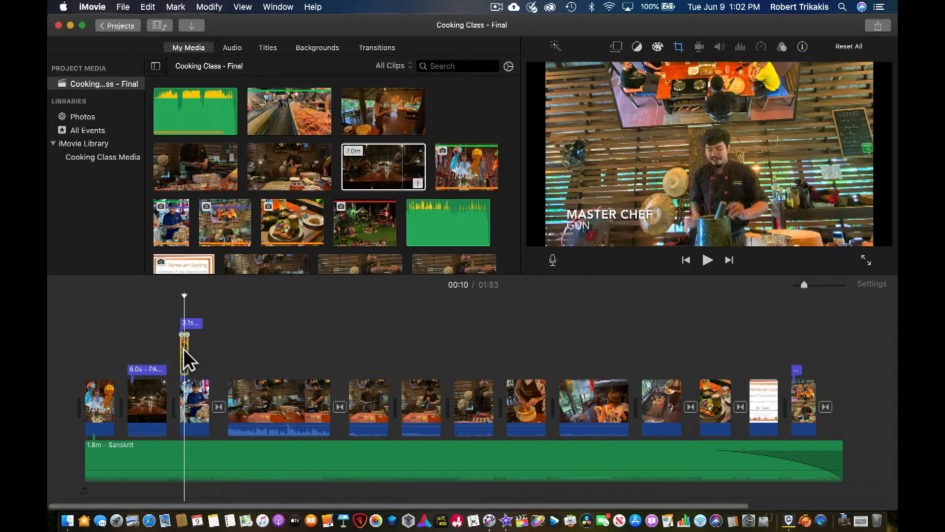
Play the timeline from the MASTER CHEF title and pause playback
click(170, 337)
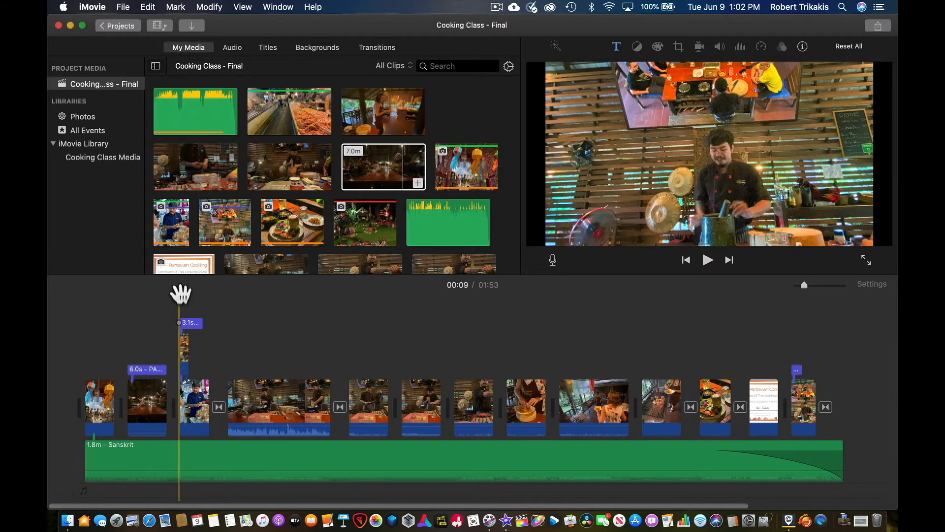
key(space)
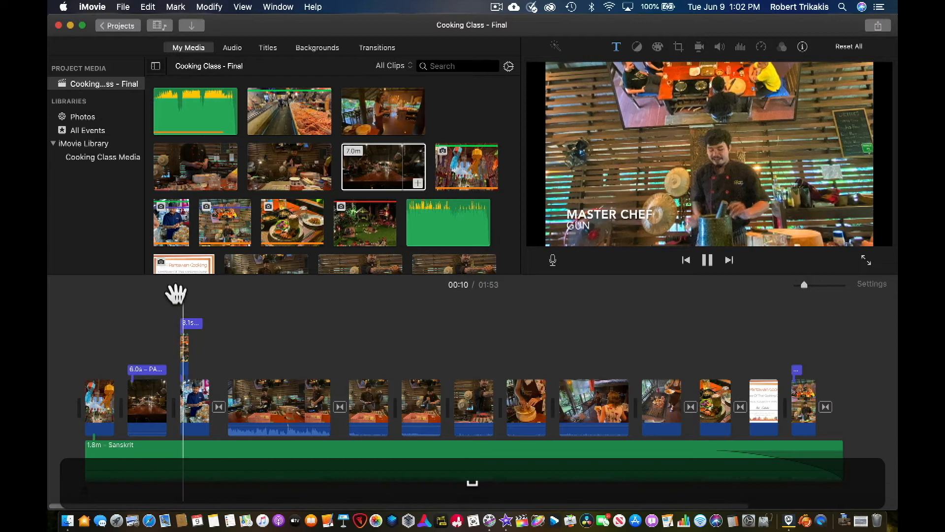
key(space)
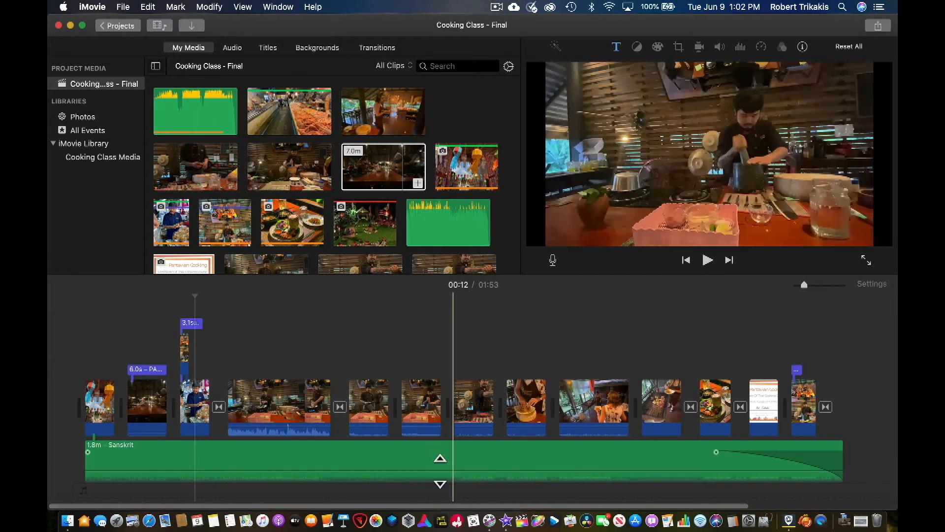
Select the Sanskrit background music clip and adjust the timeline zoom
click(441, 457)
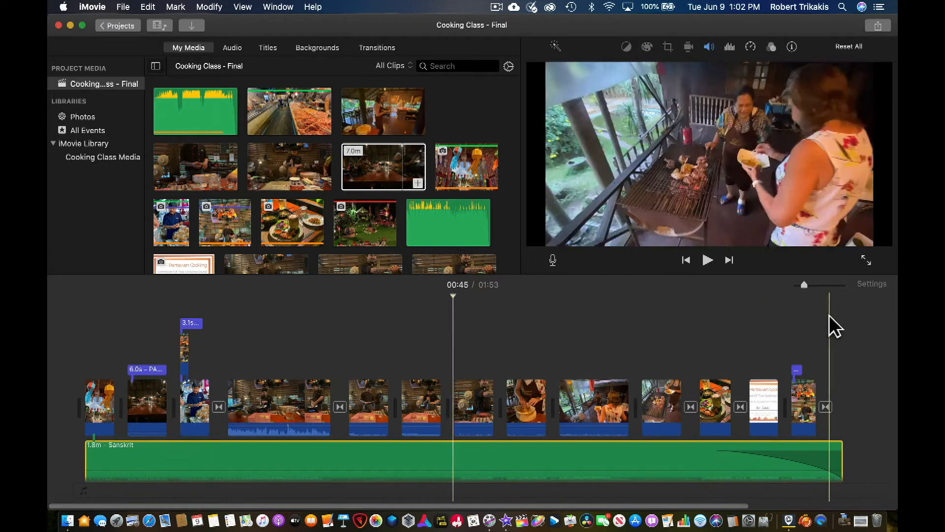
click(823, 284)
drag(825, 284, 801, 288)
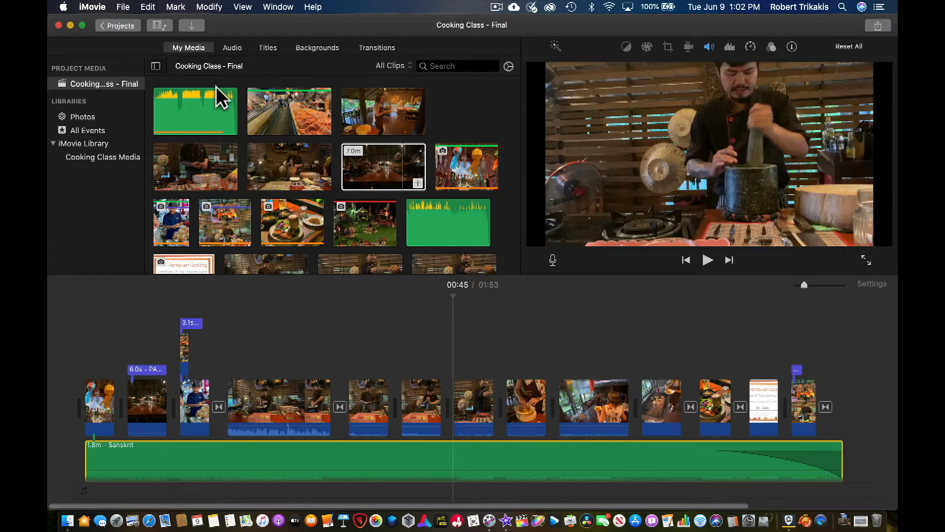
Examine the File commands such as Import Media without choosing one
click(124, 7)
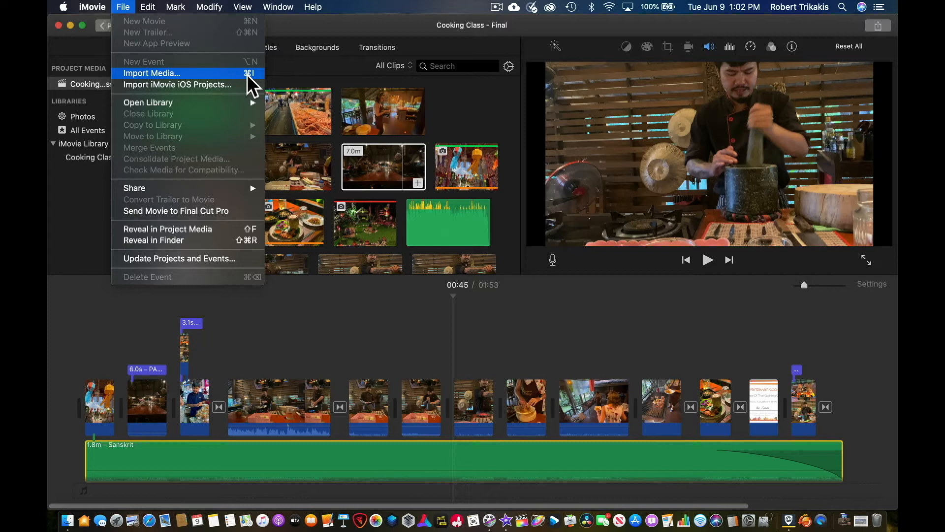
click(358, 329)
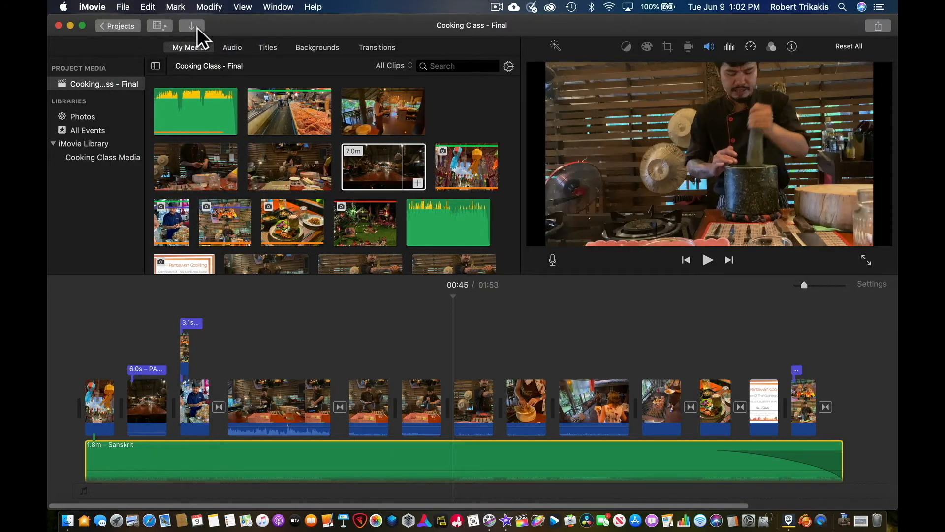
Open the Import Media window and close it without importing anything
click(126, 7)
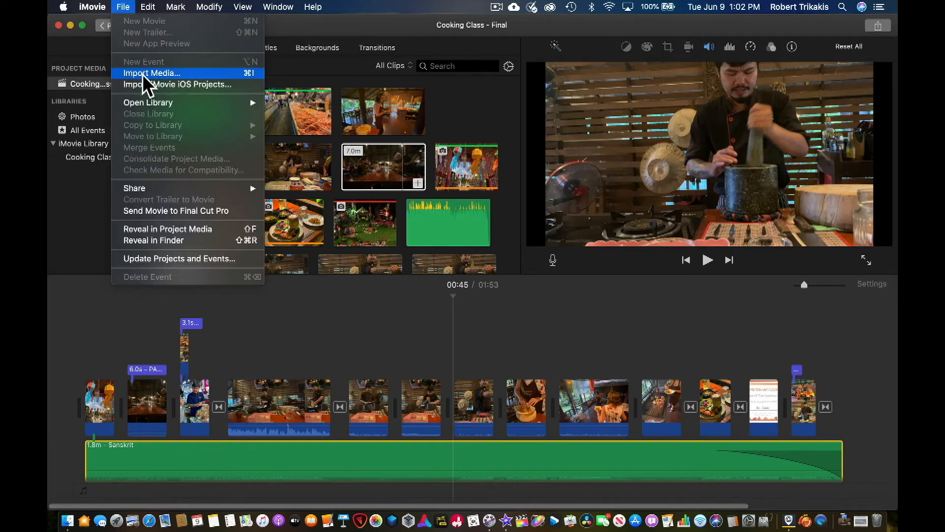
click(375, 329)
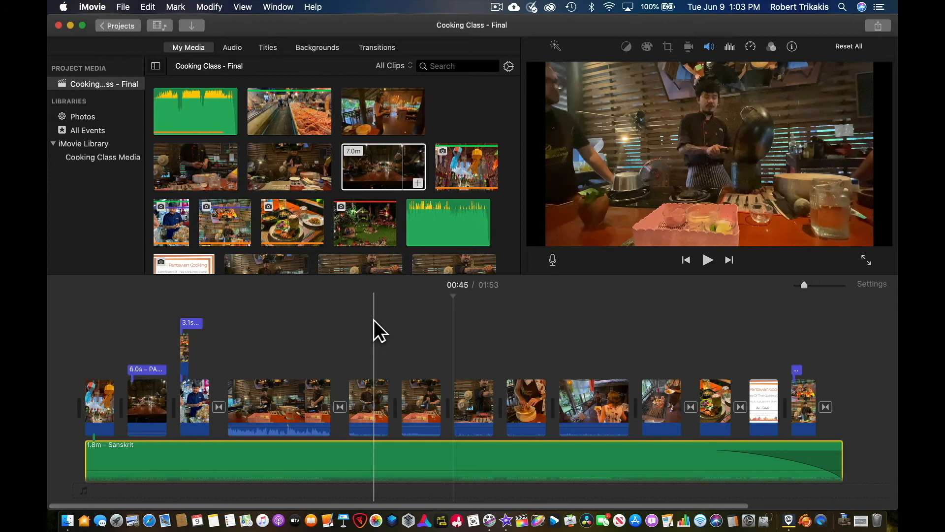
key(super)
key(super+i)
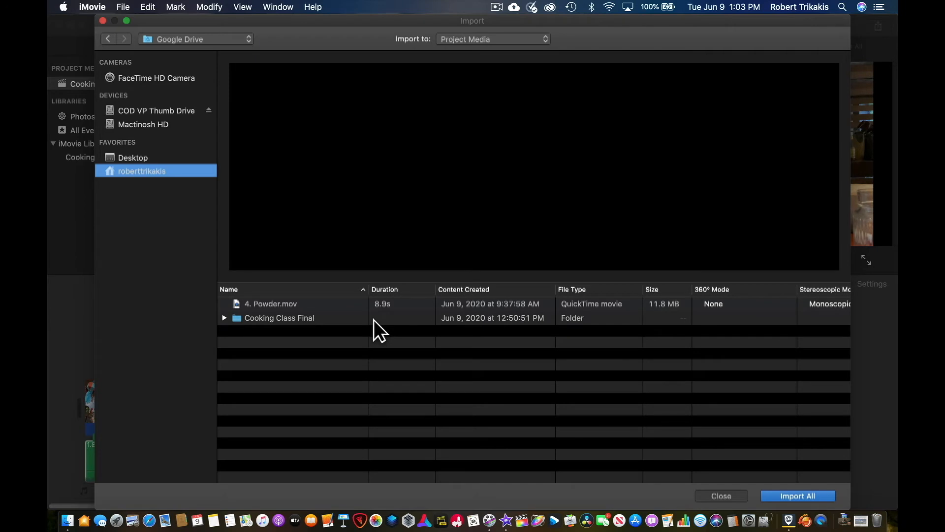
click(733, 496)
click(410, 173)
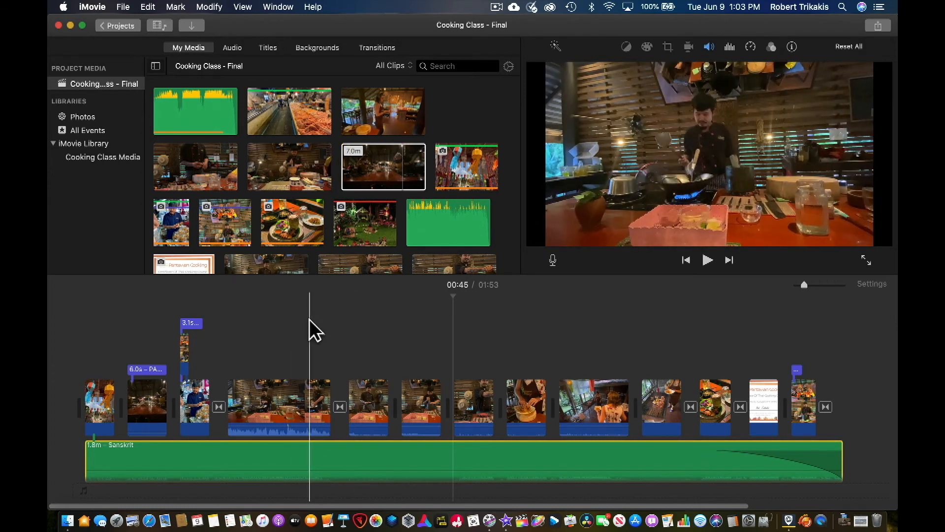
Detach the audio from the long cooking clip and move the detached IMG_0815.MOV audio up beneath its clip, above the music
click(284, 333)
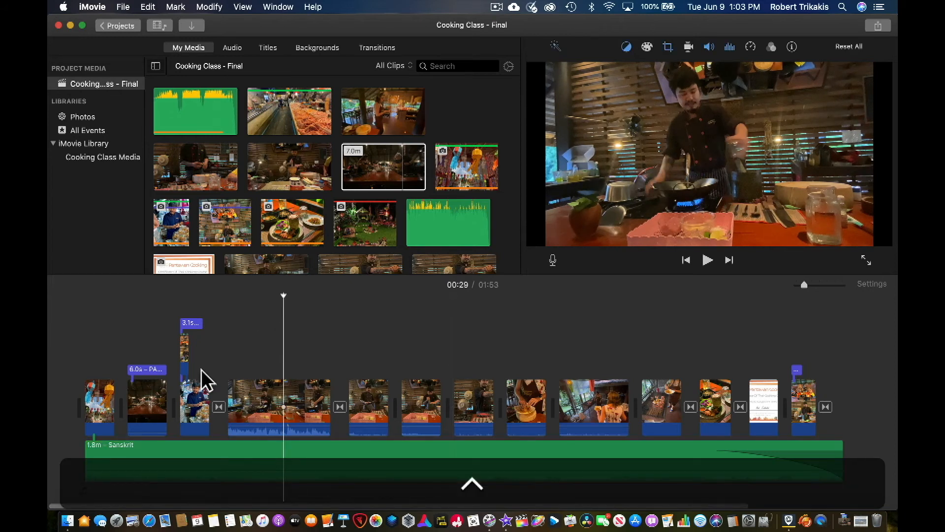
right_click(261, 414)
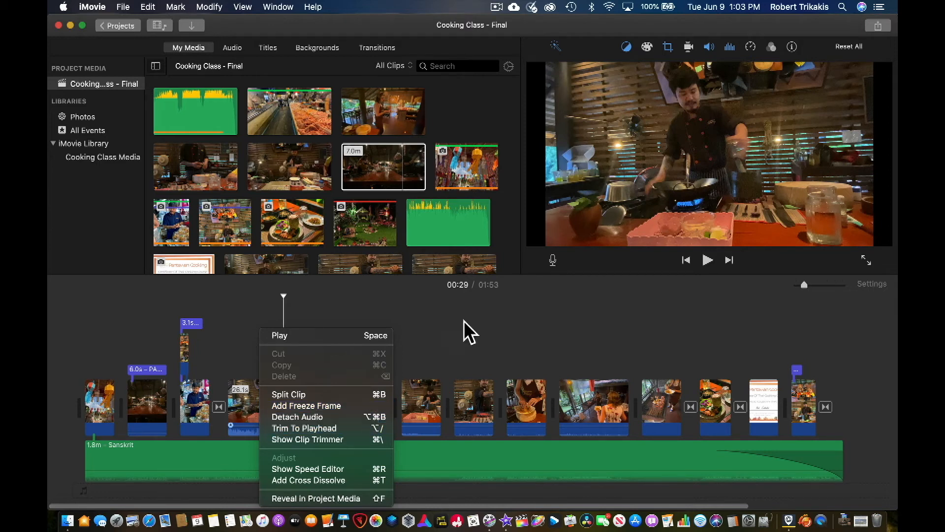
click(480, 318)
click(483, 314)
click(311, 402)
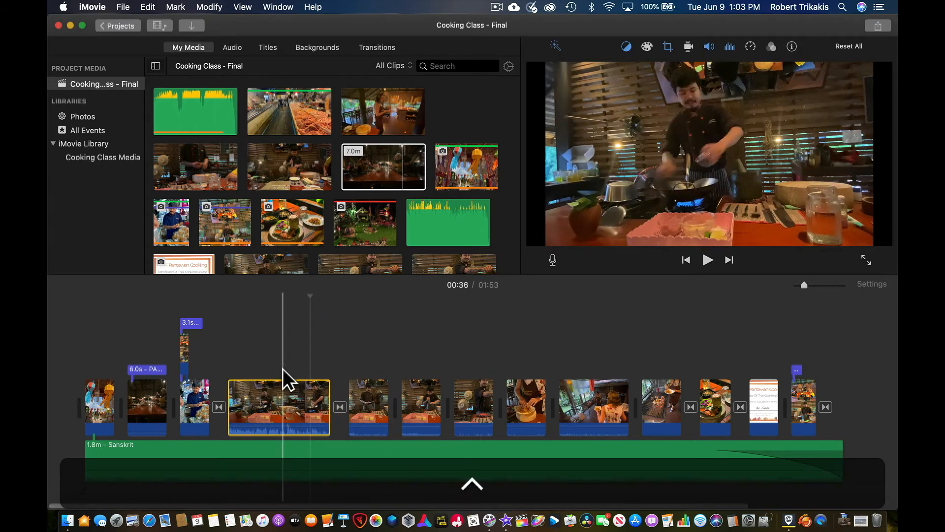
right_click(288, 399)
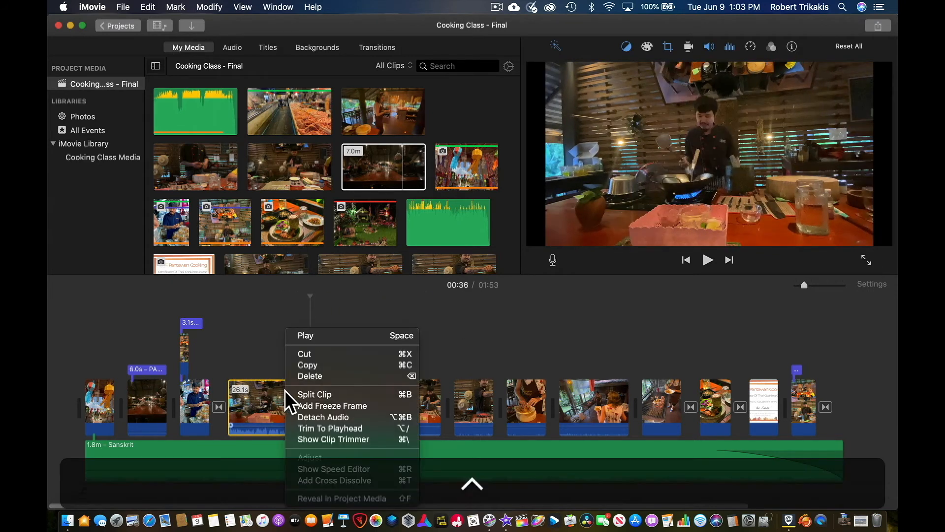
click(312, 418)
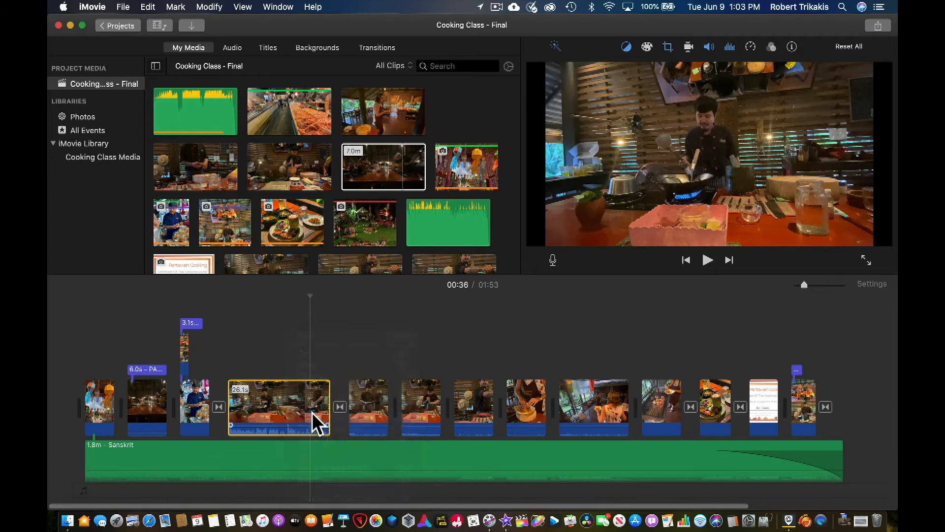
scroll(315, 367, down, 3)
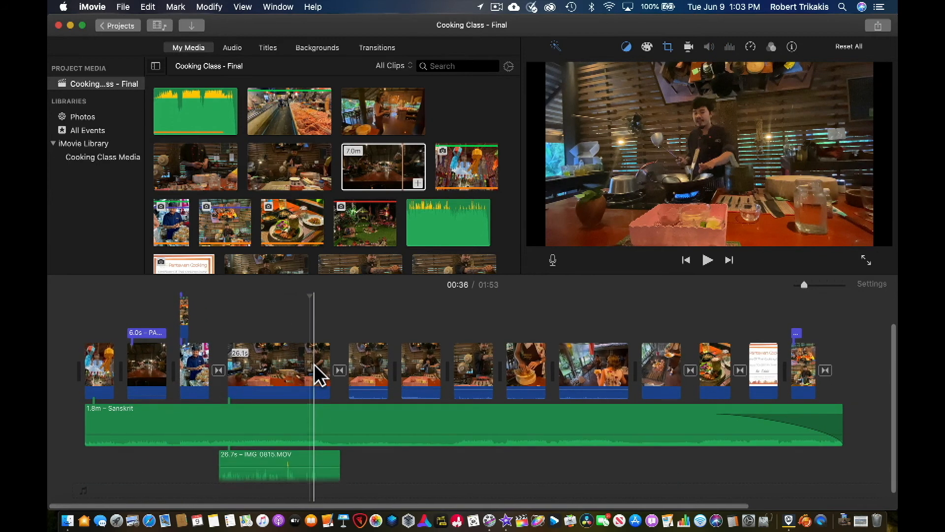
drag(312, 460, 317, 411)
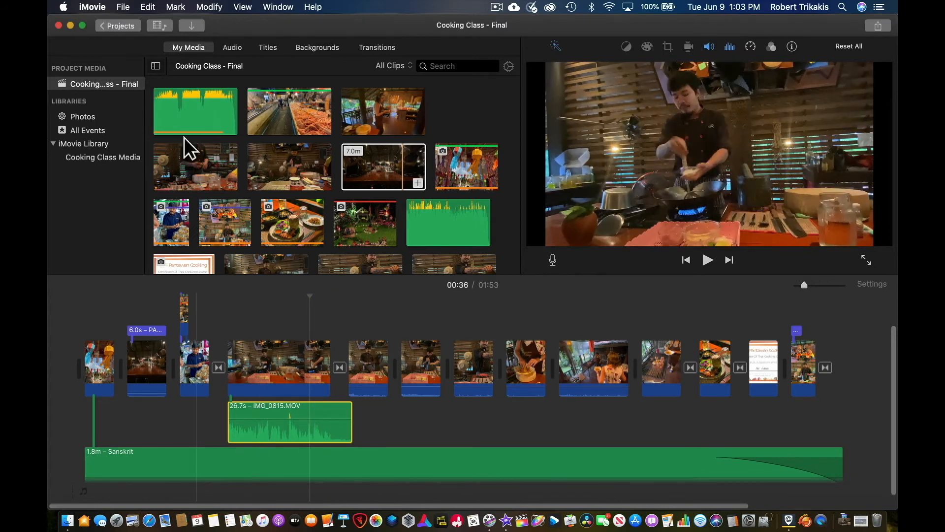
Scrub and step the playhead through the cooking clip, then play, reverse and pause playback to review it
click(122, 7)
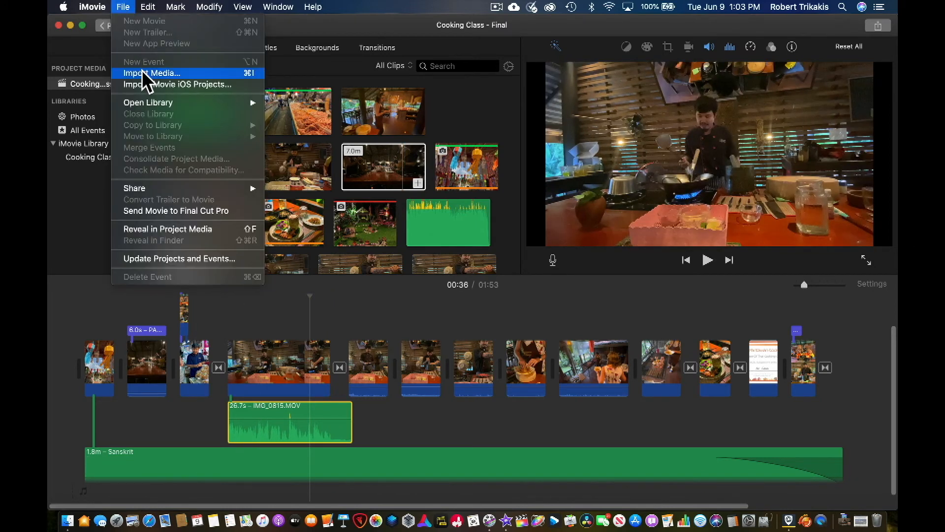
click(512, 433)
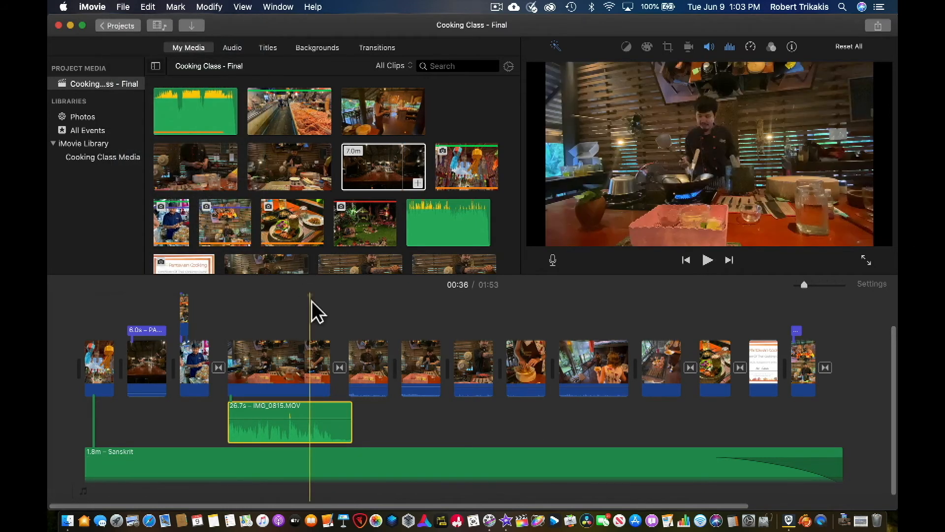
drag(310, 293, 252, 296)
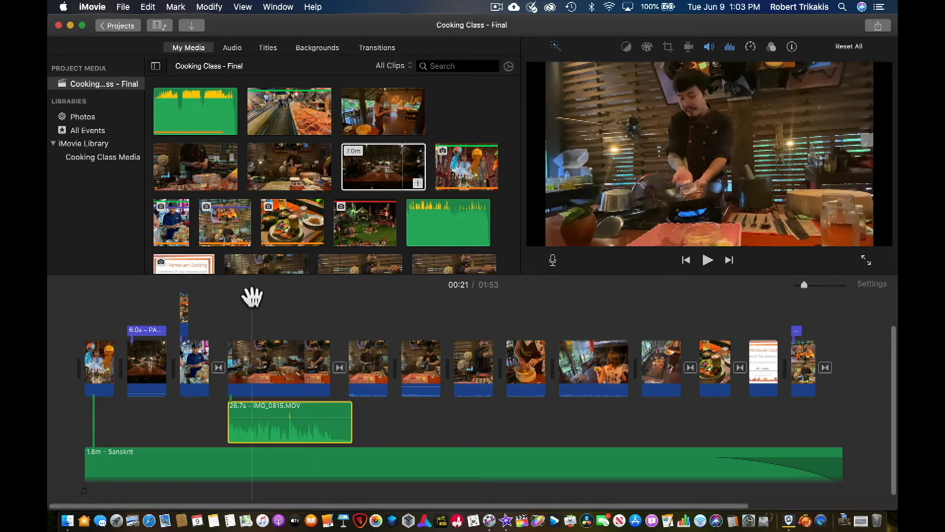
key(Right)
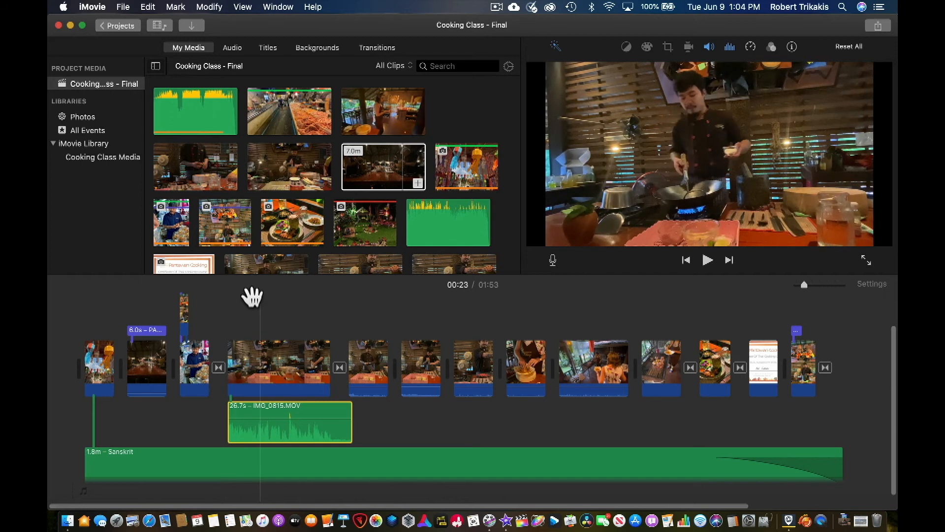
key(Down)
key(Left)
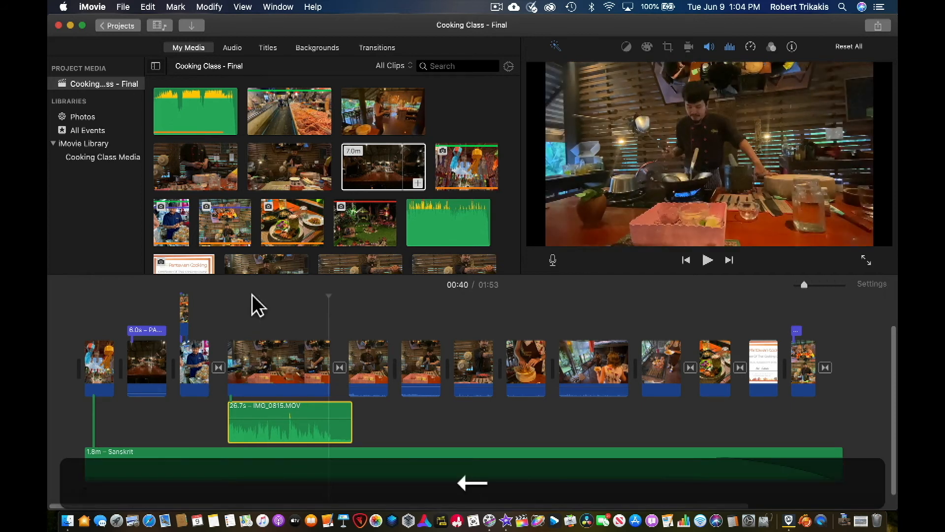
key(Left)
key(Left)
key(Left)
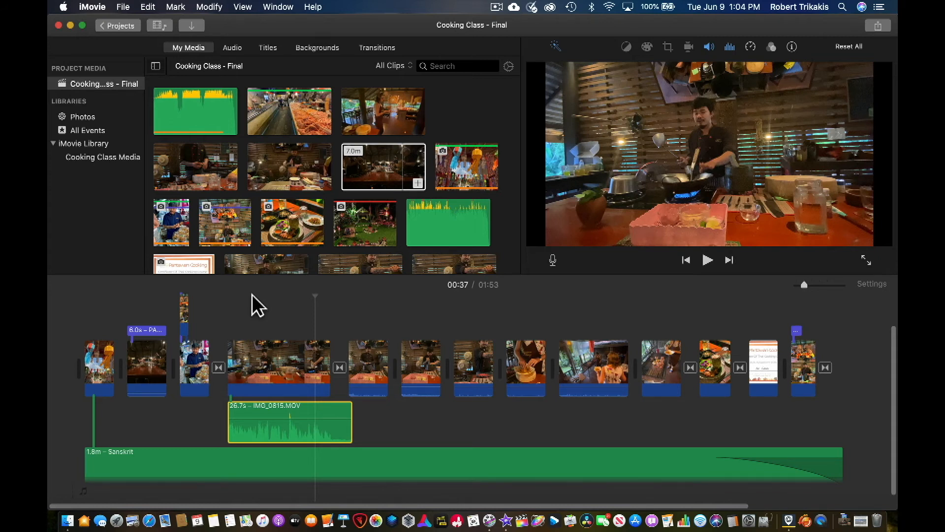
key(space)
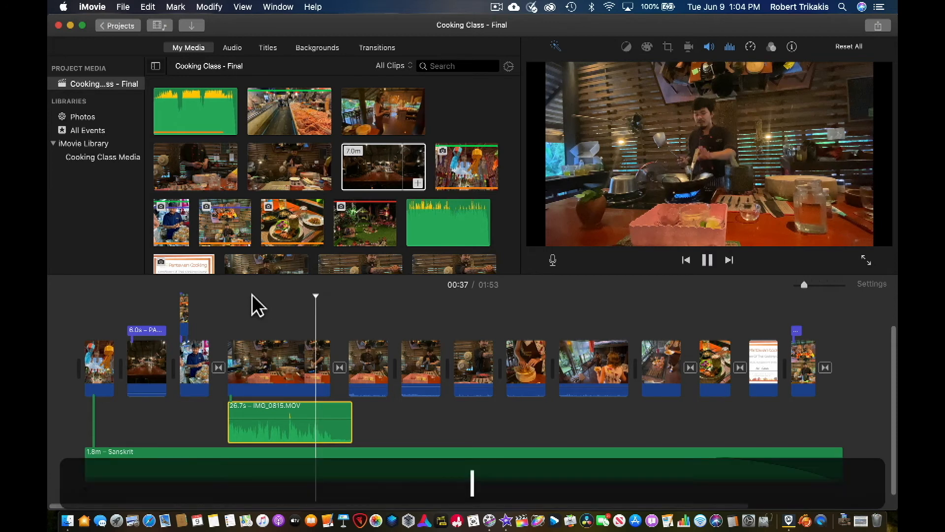
key(k)
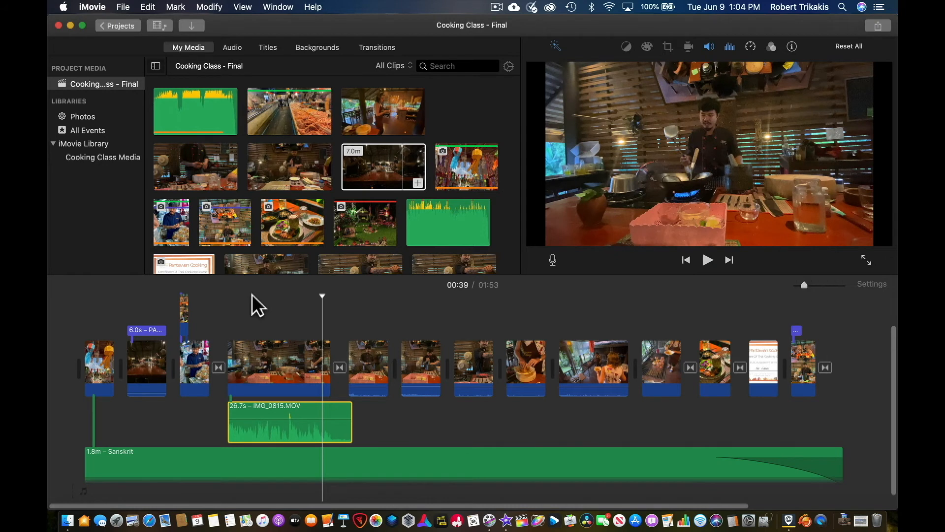
key(j)
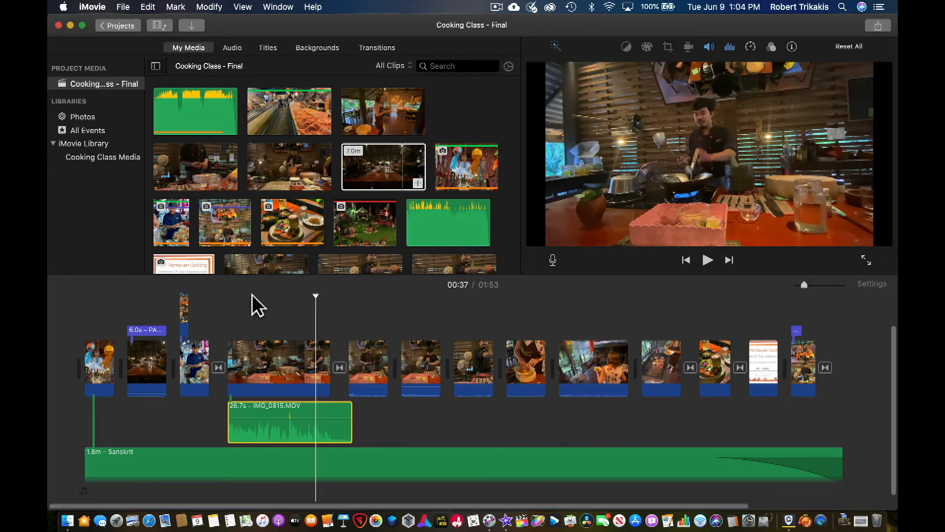
key(j)
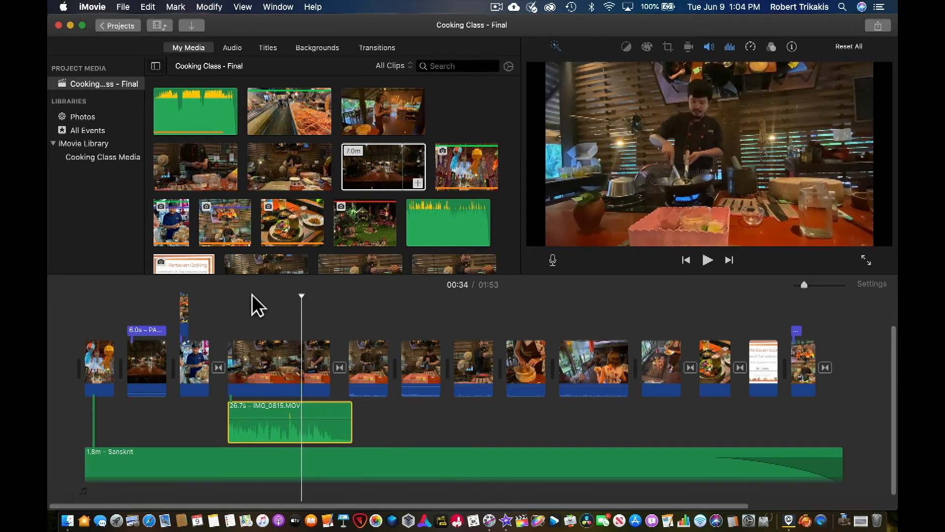
key(k)
key(l)
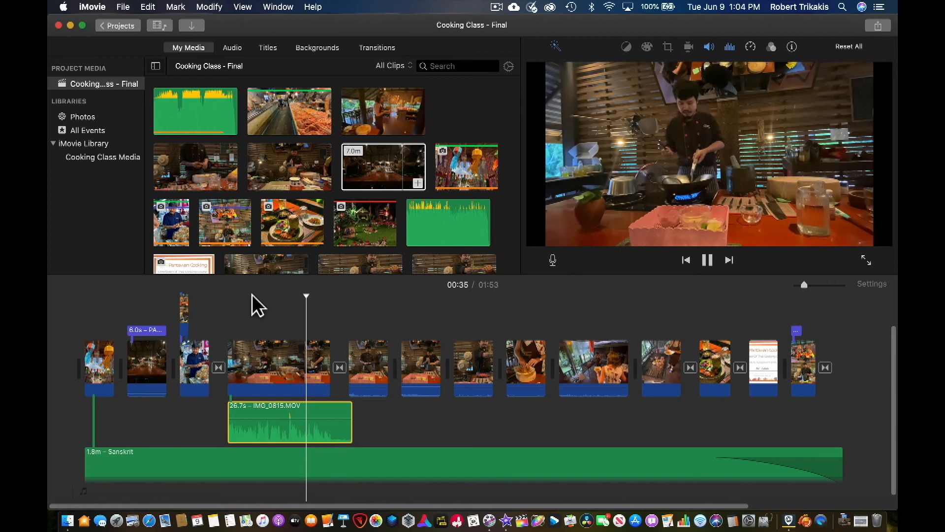
key(space)
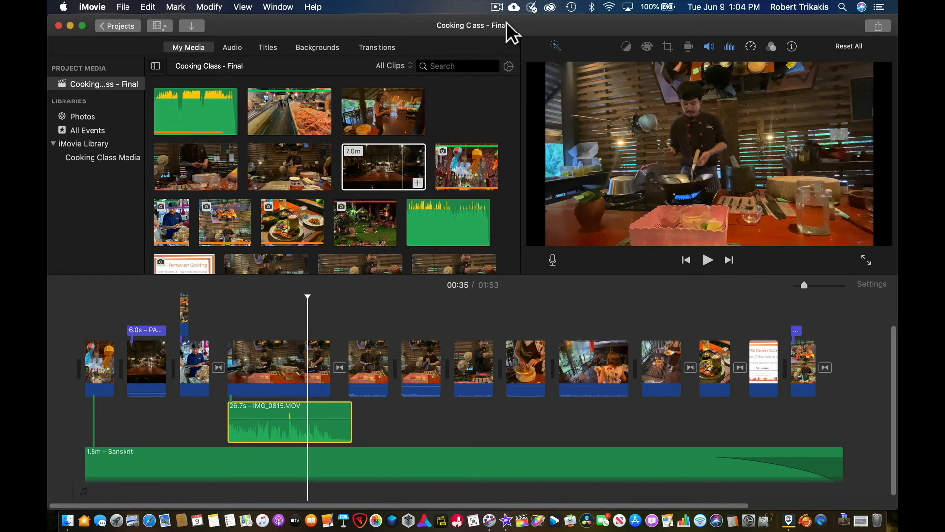
click(497, 7)
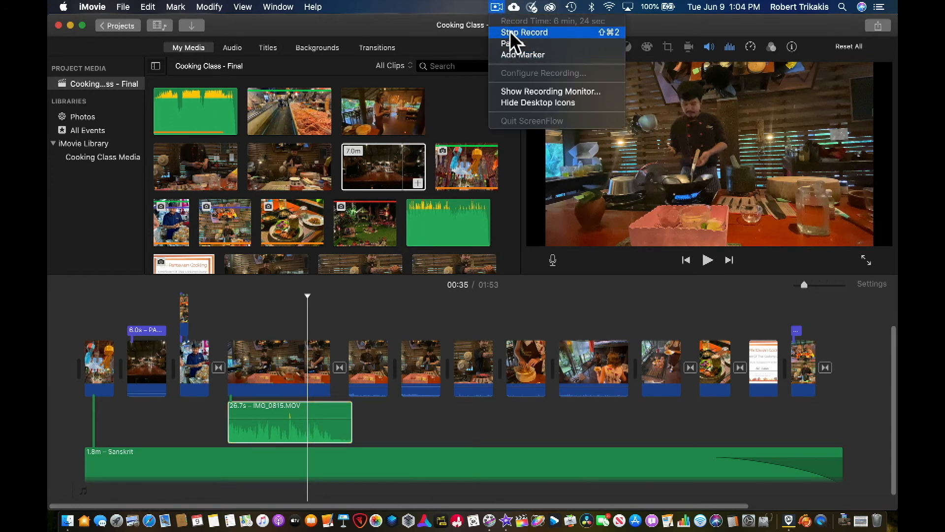
click(512, 34)
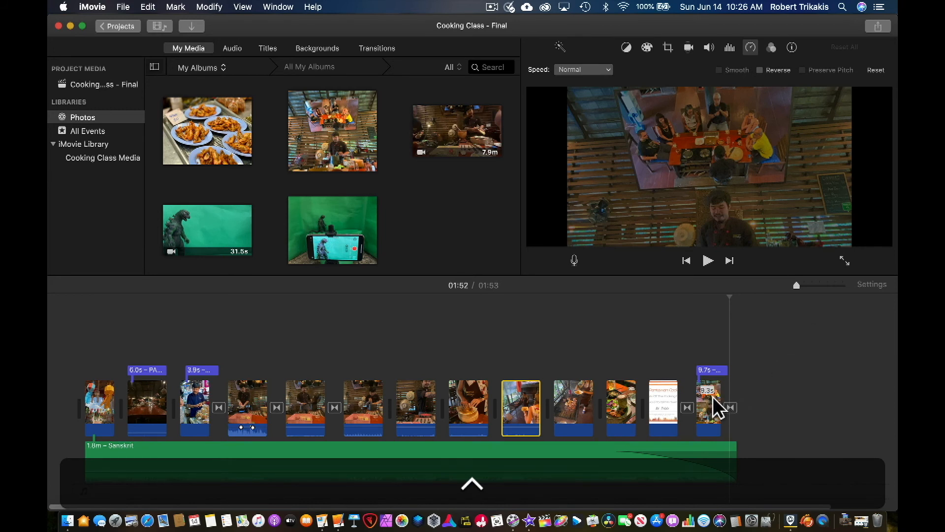
Examine the shortcut menus of a timeline clip, the Sanskrit background music and the libraries list
right_click(630, 413)
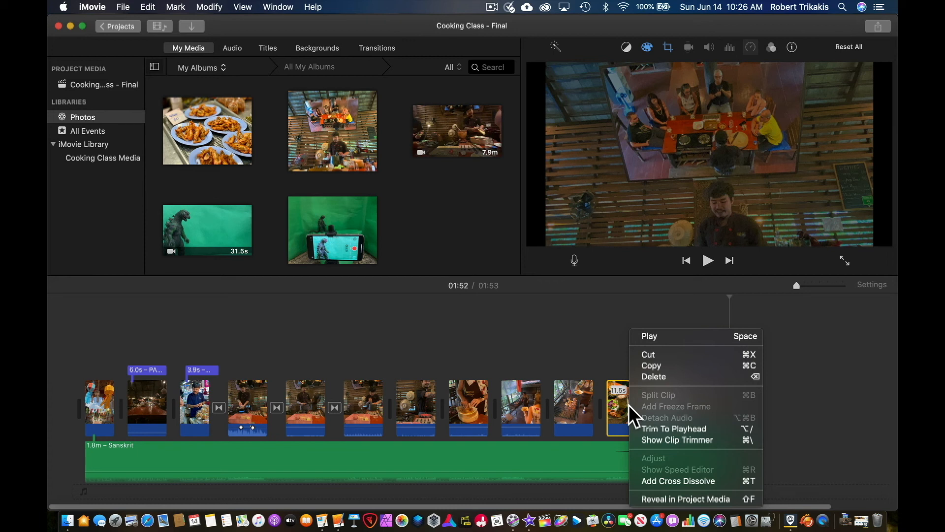
click(627, 403)
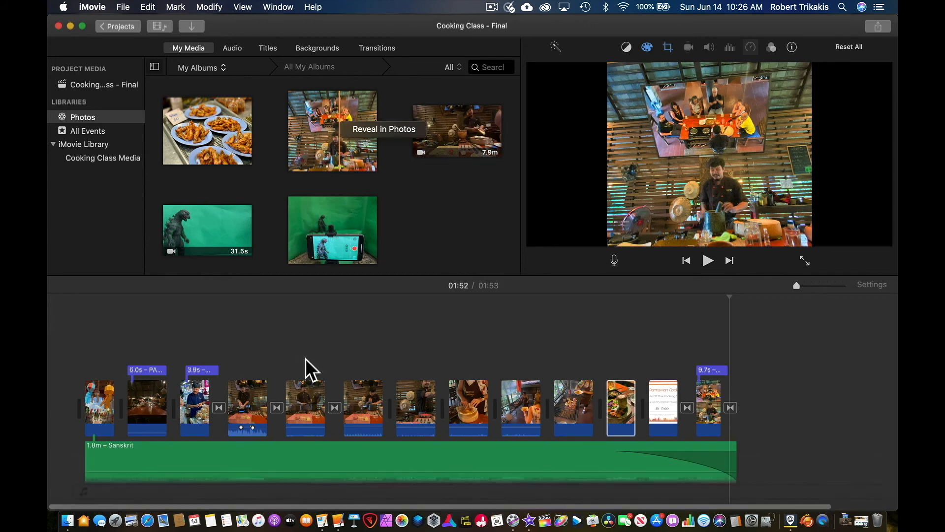
right_click(309, 460)
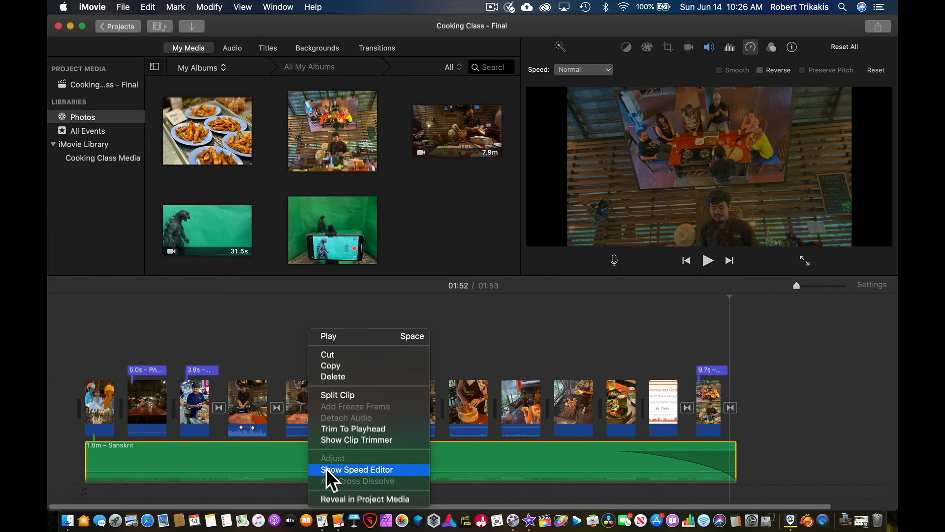
click(286, 463)
right_click(117, 200)
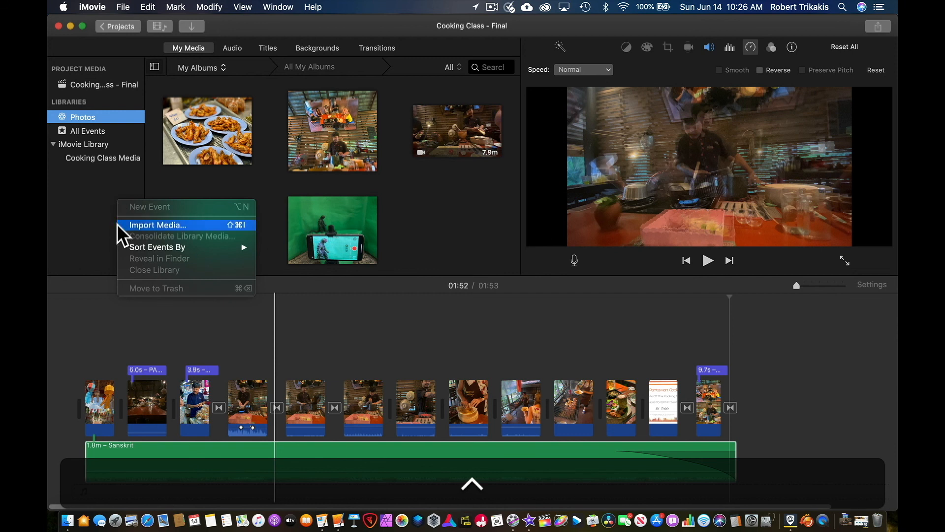
Examine the Mark and Modify menu commands without choosing any
click(175, 7)
click(176, 7)
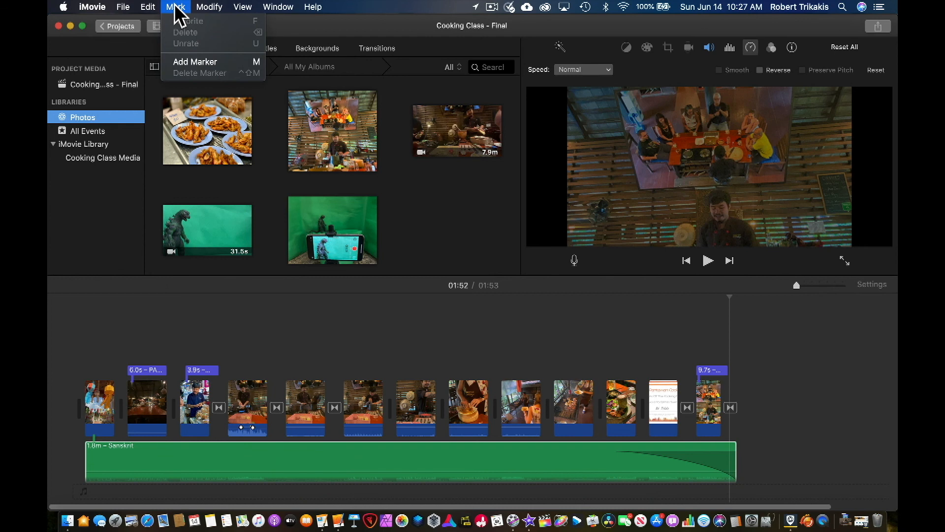
click(209, 6)
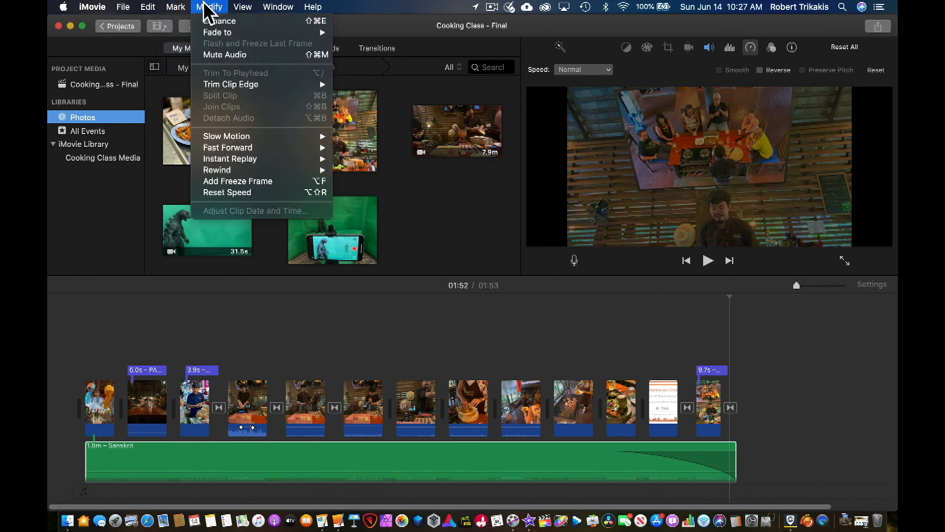
click(120, 232)
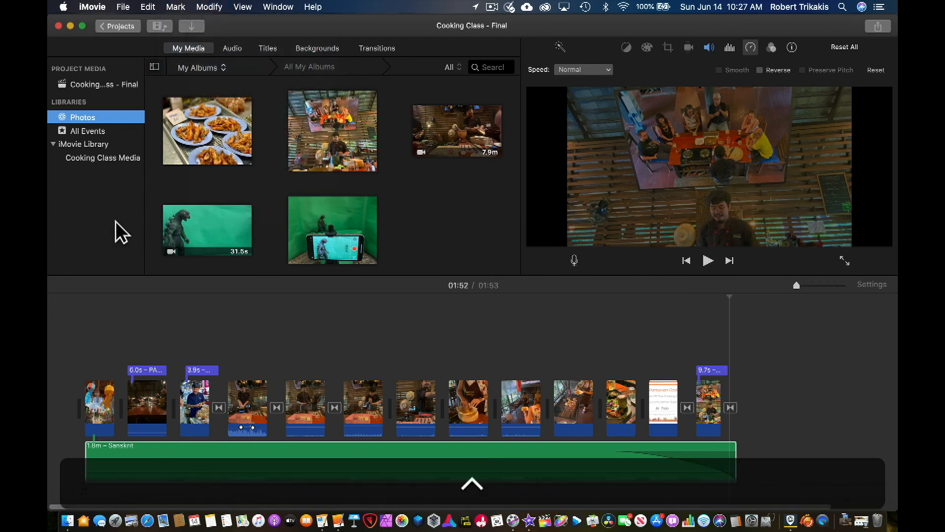
Compare the shortcut menus of other timeline clips and the libraries list without choosing a command
click(698, 189)
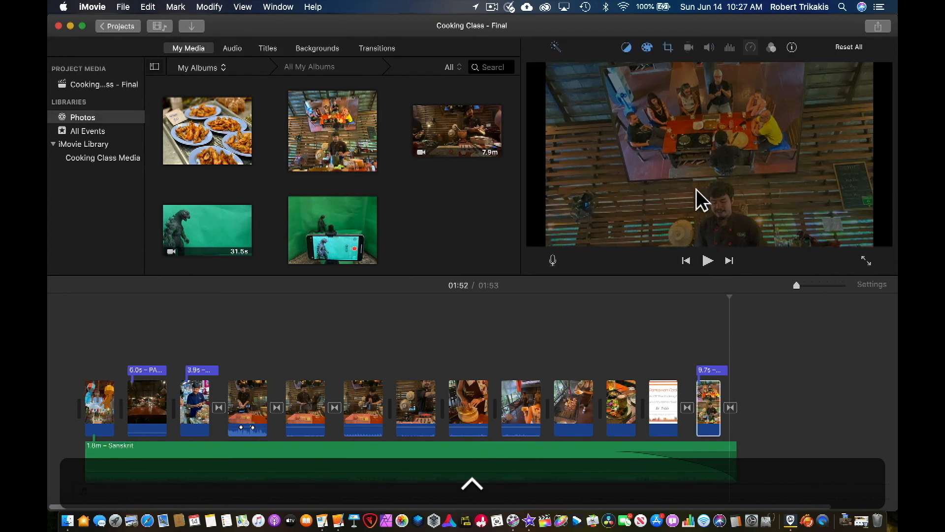
right_click(626, 413)
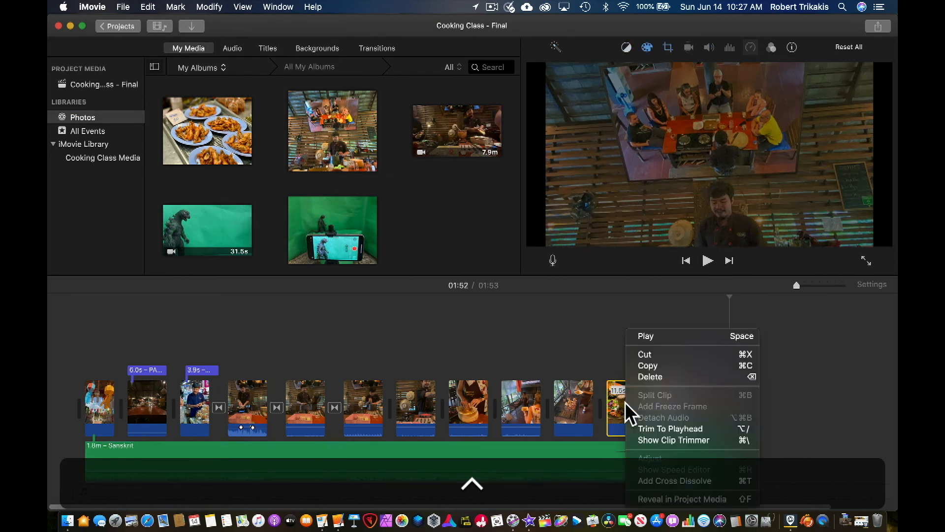
click(569, 332)
right_click(119, 215)
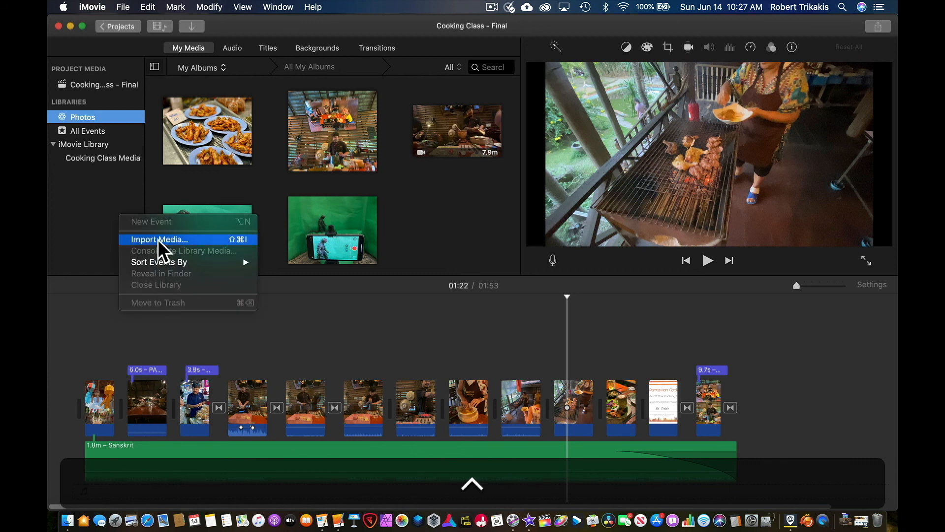
click(399, 345)
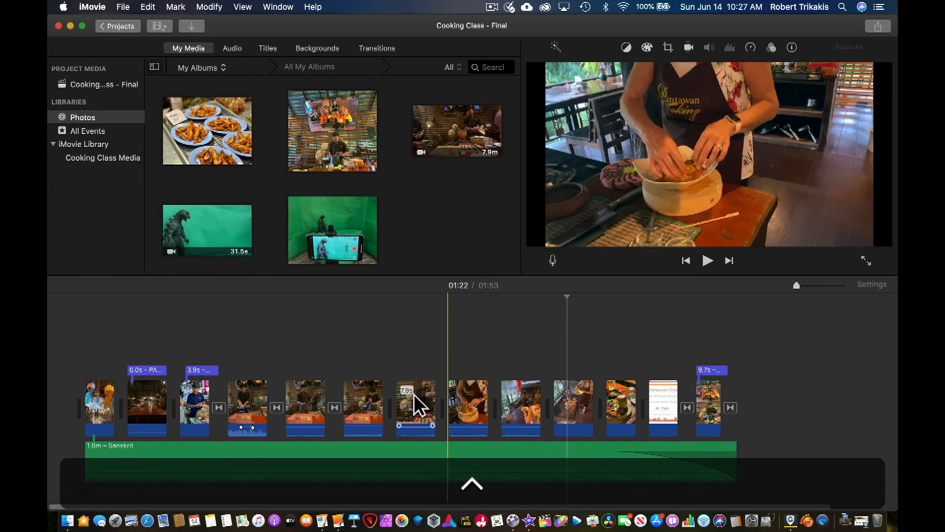
right_click(415, 407)
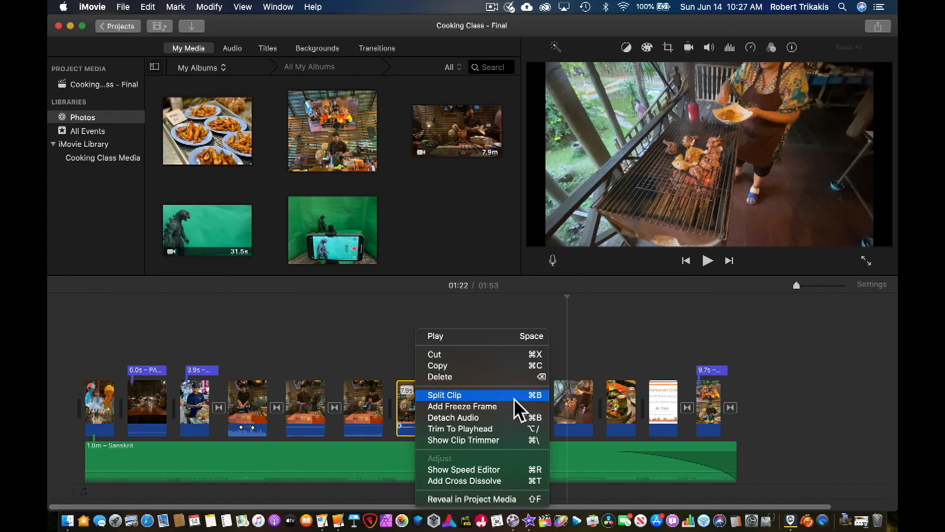
click(613, 331)
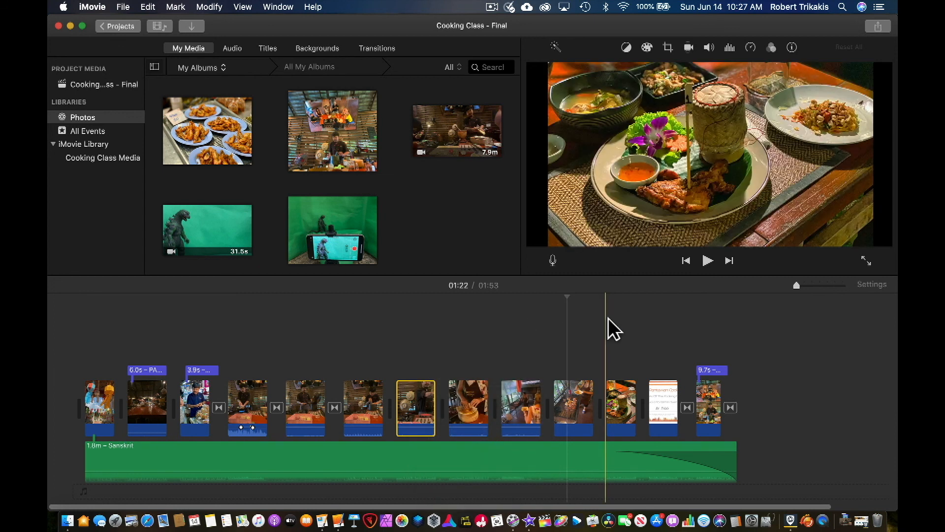